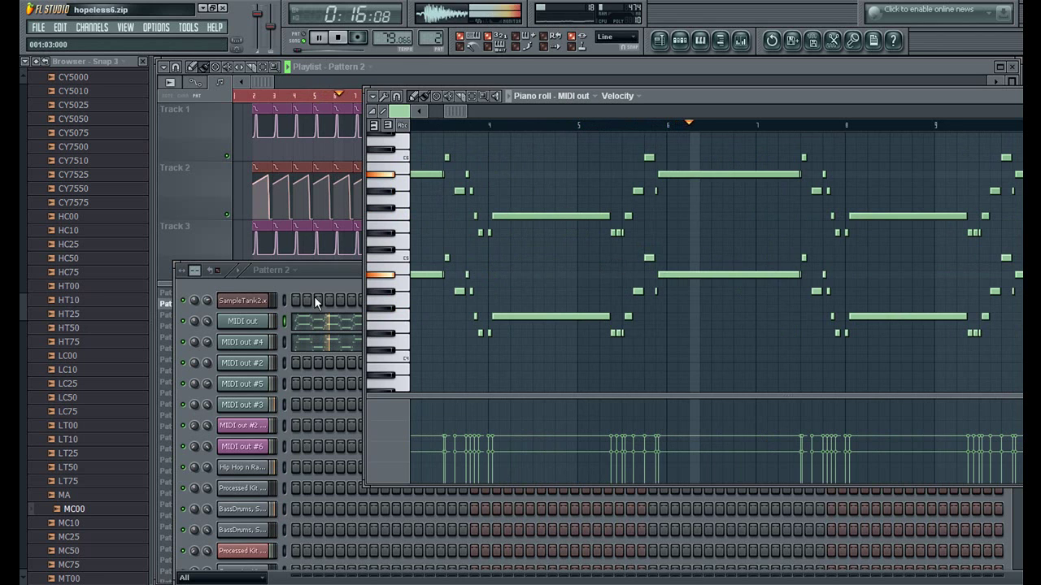
Step: Examine the MIDI out #4 notes of Pattern 2 across the first bars in the piano roll, closing it when done
left_click(325, 343)
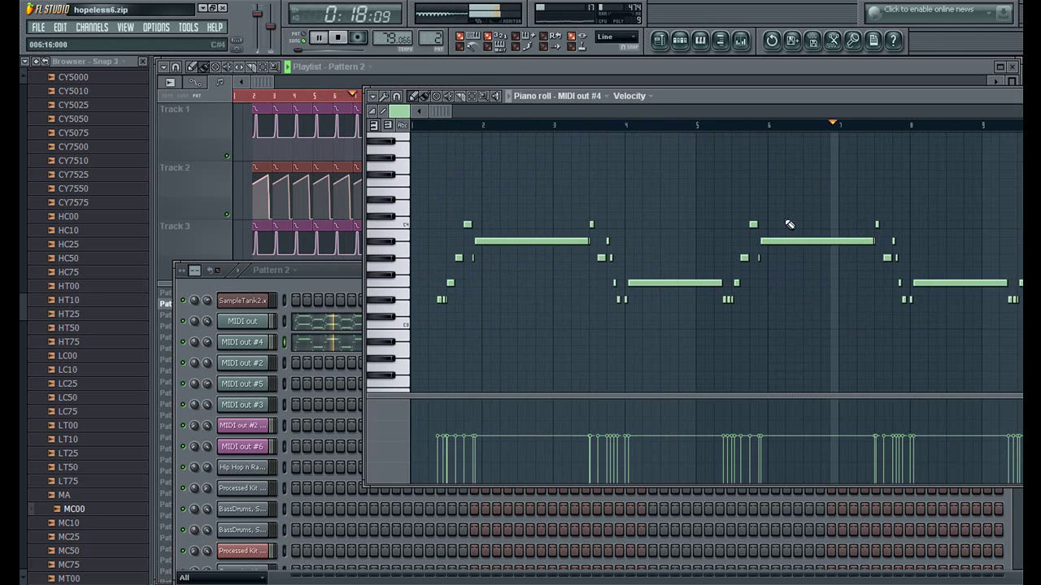
left_click_drag(447, 112, 482, 111)
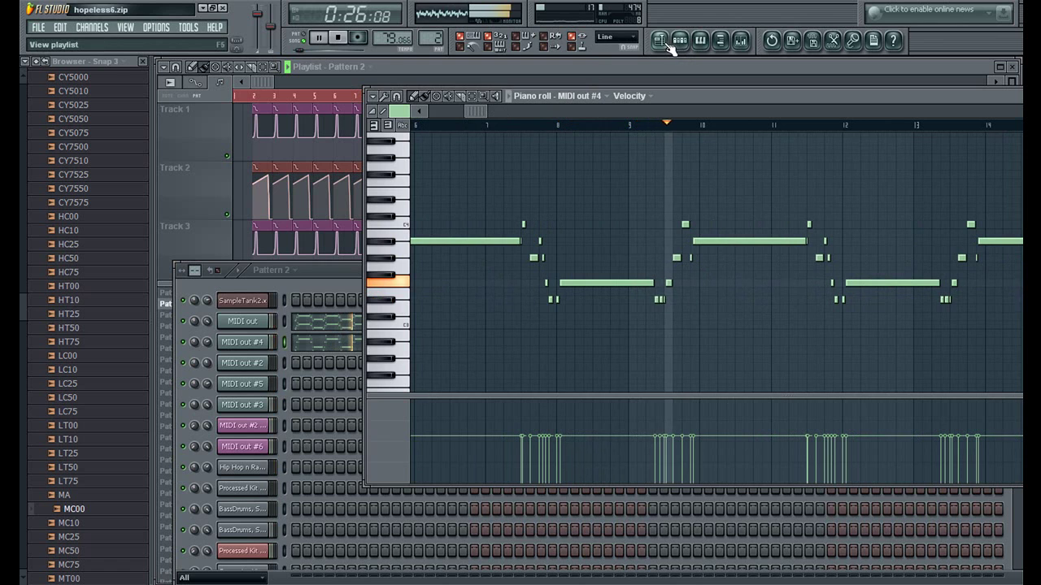
left_click(697, 45)
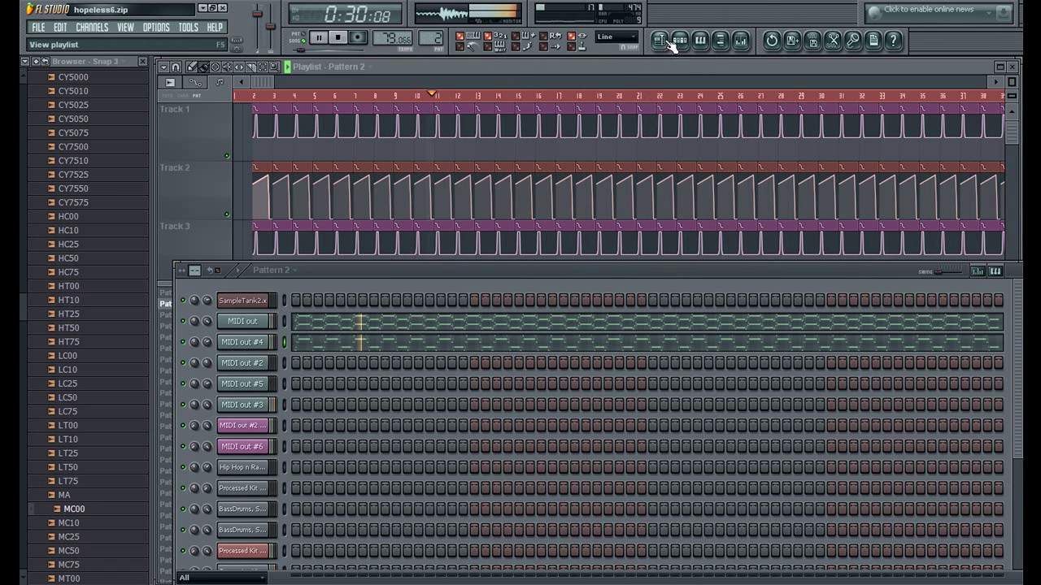
Step: Select Pattern 3 in the playlist and examine its MIDI out #2 notes in the piano roll, closing it when done
left_click(668, 42)
left_click(205, 316)
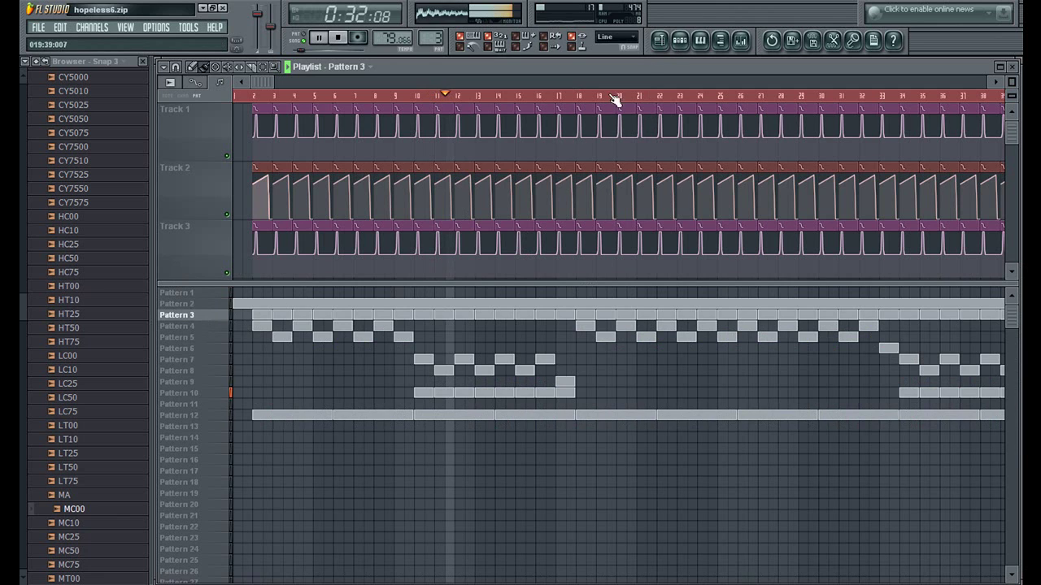
key("F6")
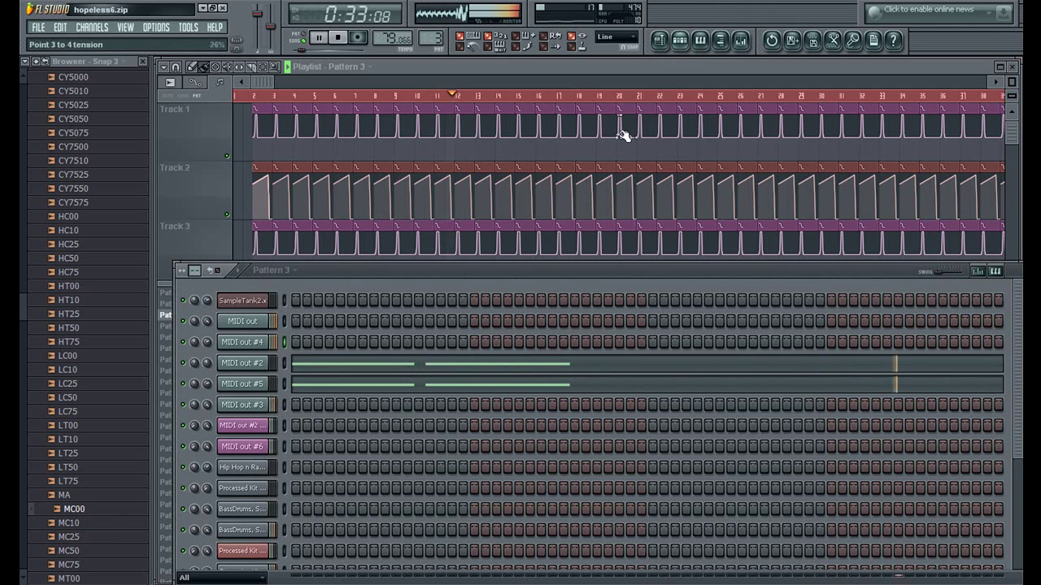
left_click(371, 367)
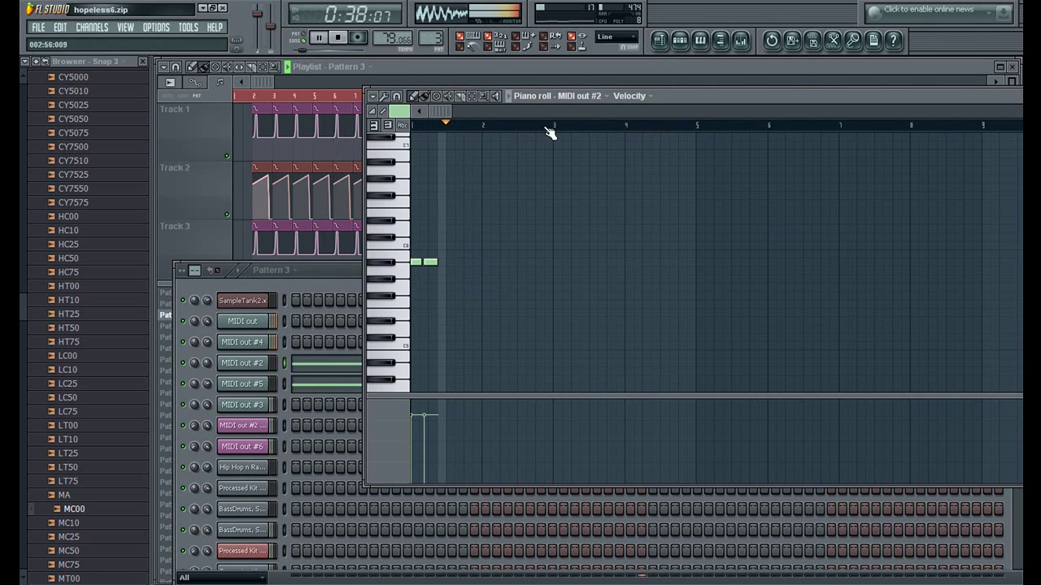
left_click(700, 42)
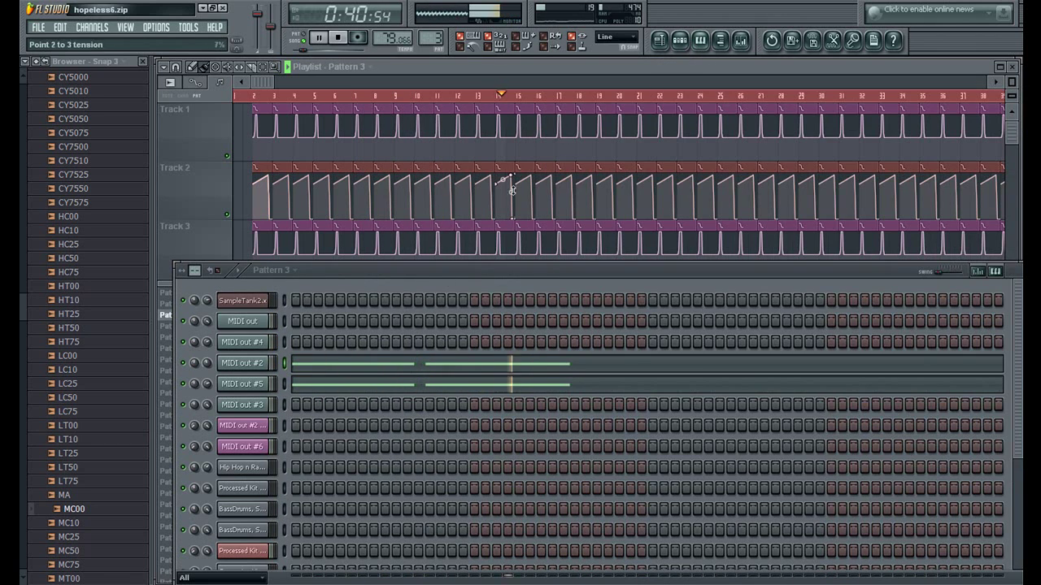
Step: Show Pattern 4 in the step sequencer and move the sequencer up so that all its channels are visible
left_click(669, 41)
left_click(209, 327)
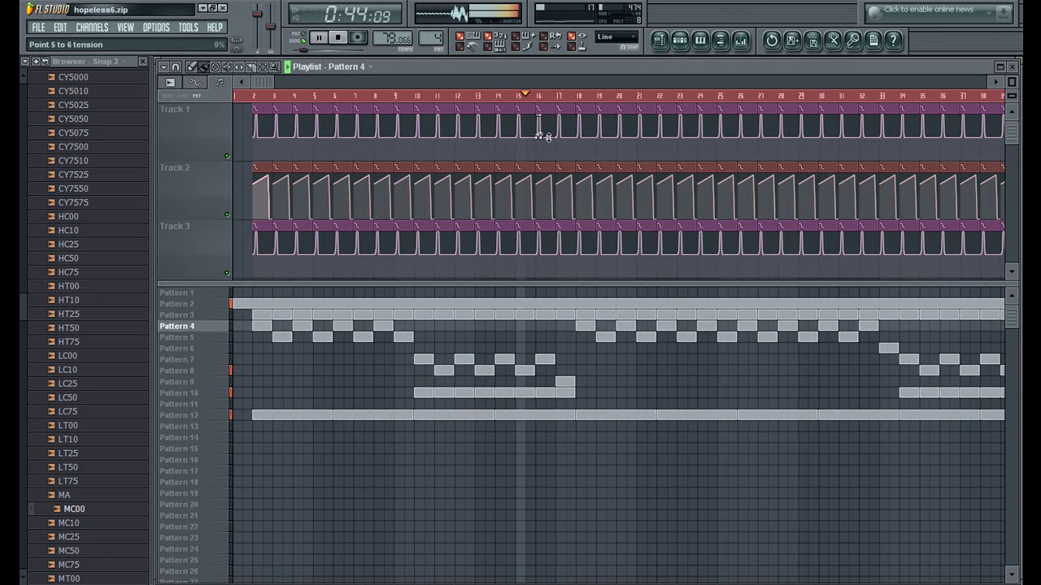
left_click(681, 40)
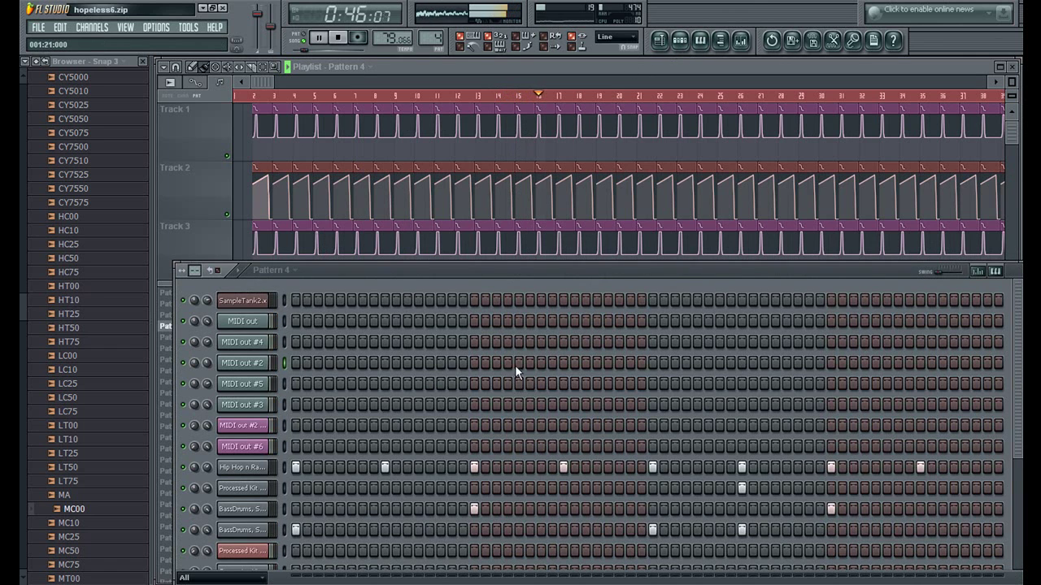
left_click_drag(495, 269, 485, 156)
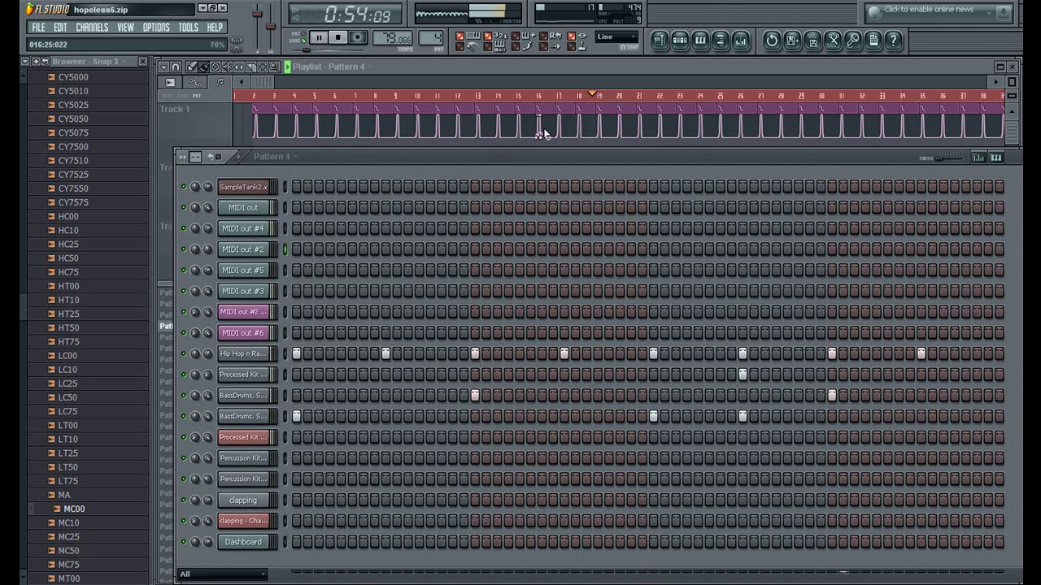
Step: Review the drum steps of Pattern 5 and Pattern 7 in the step sequencer, selecting each pattern from the playlist
left_click(659, 40)
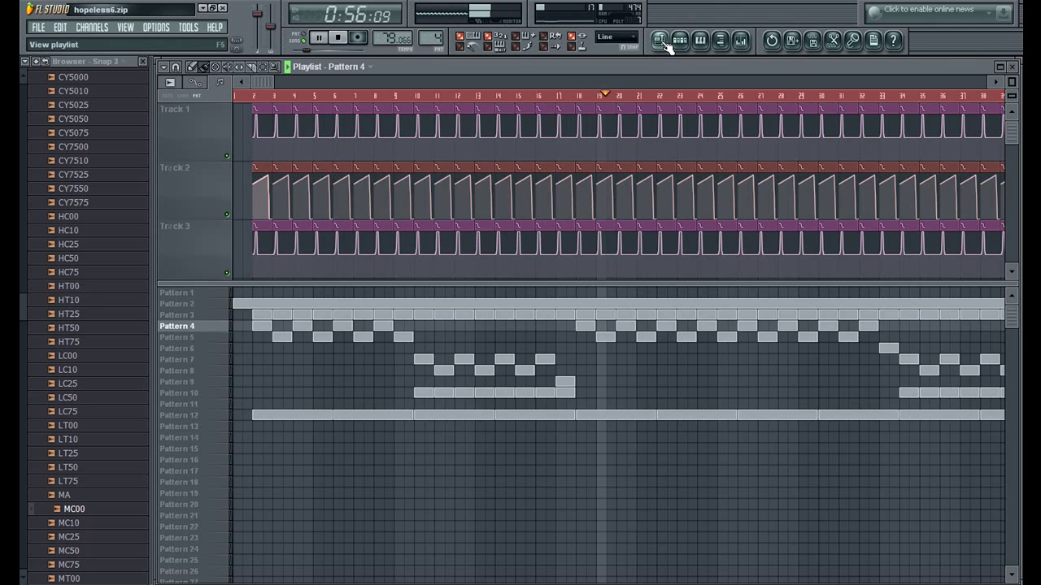
left_click(210, 337)
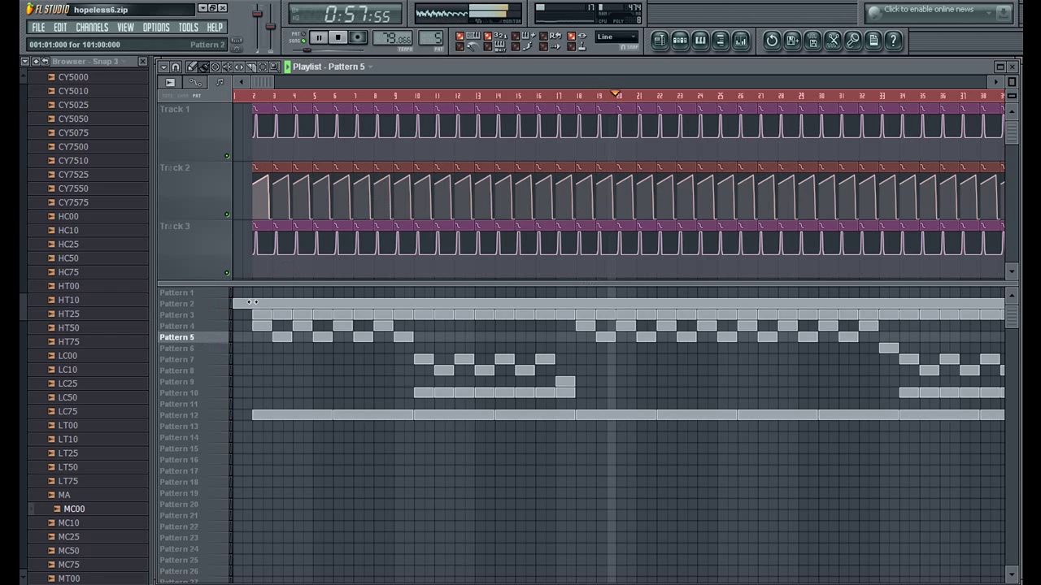
left_click(680, 40)
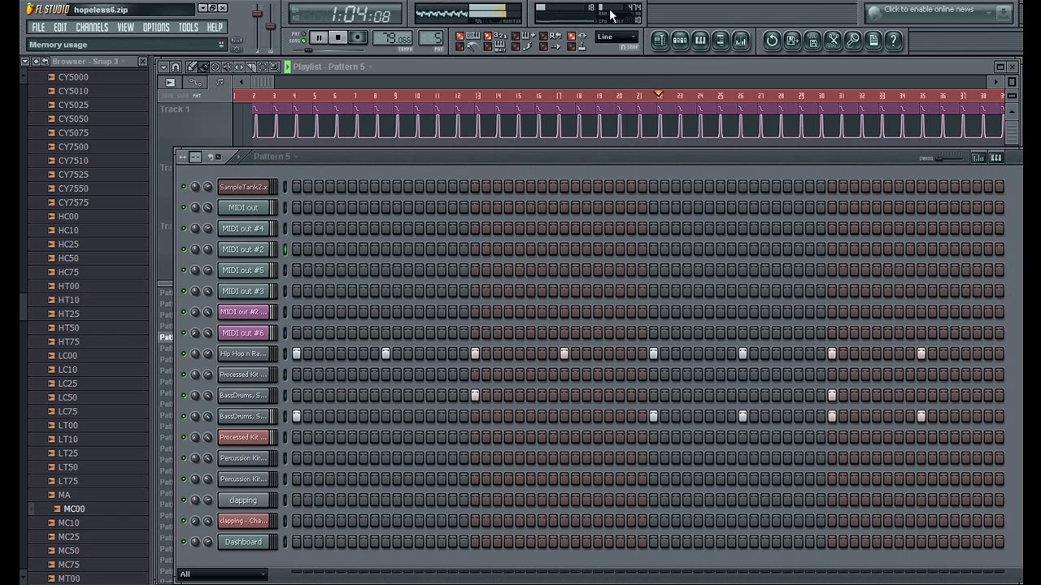
left_click(661, 42)
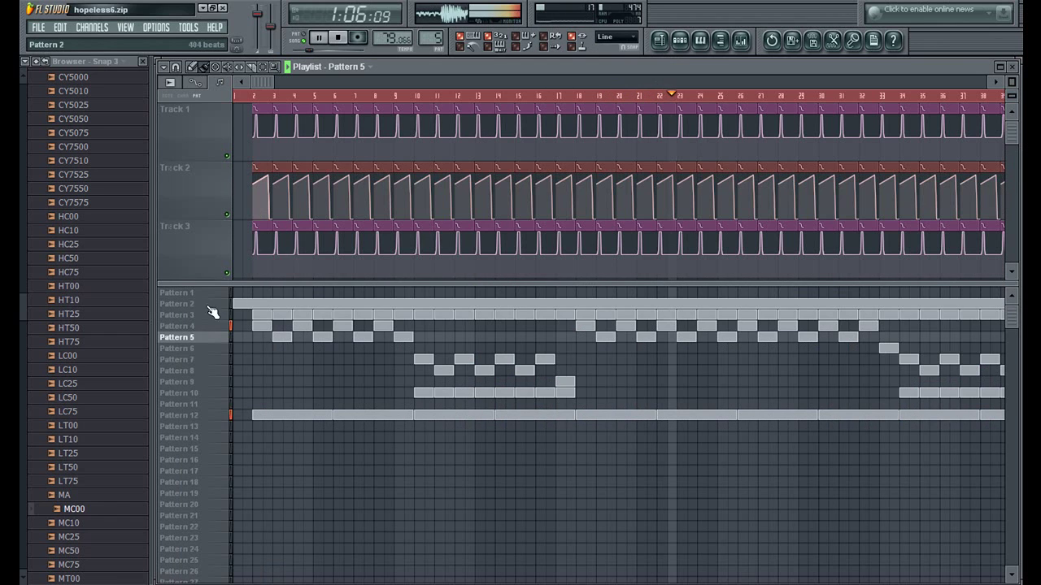
left_click(188, 360)
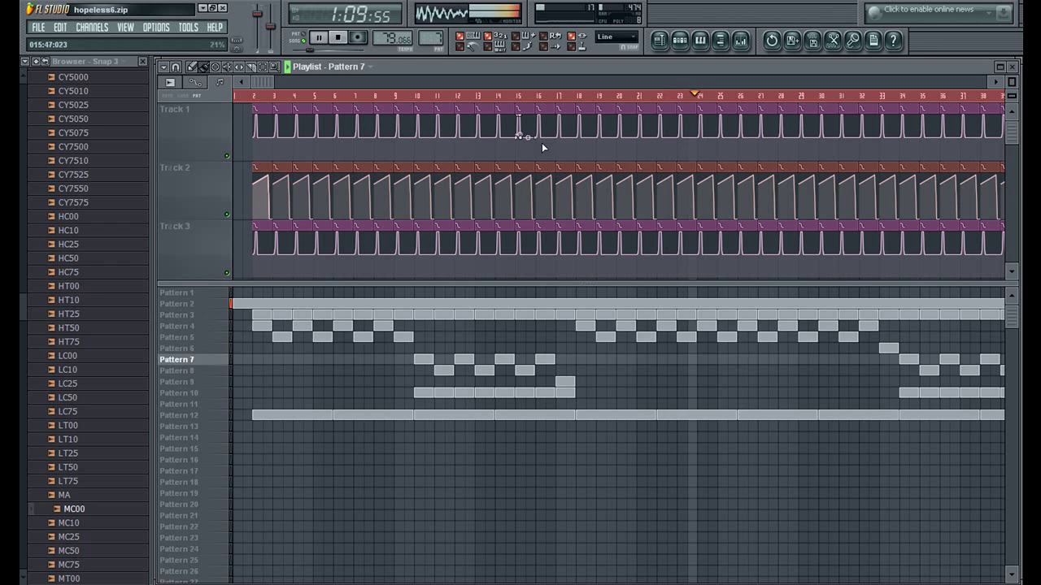
left_click(687, 45)
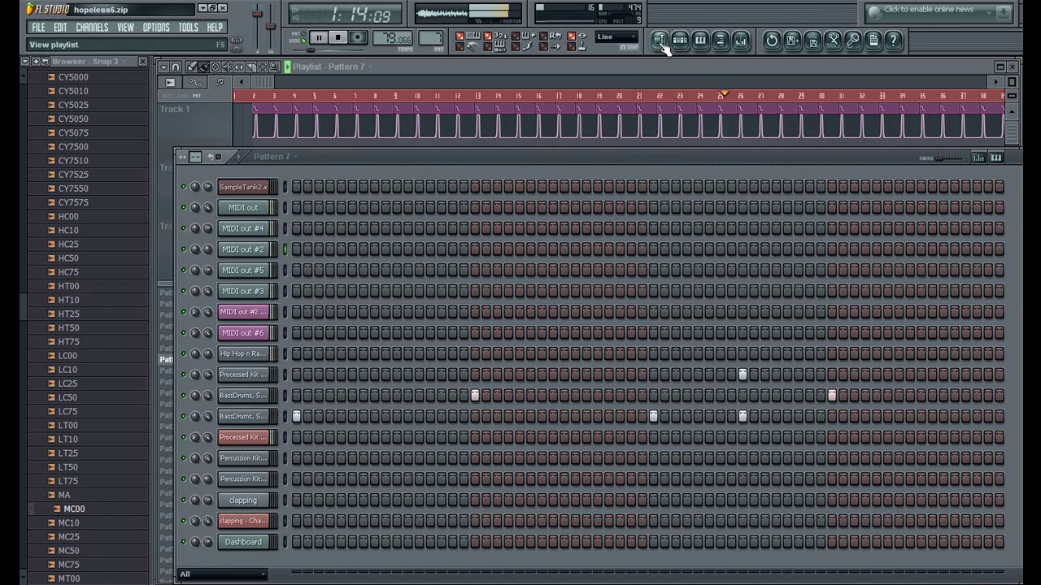
Step: Review Pattern 8 and Pattern 12 in the step sequencer, selecting each pattern from the playlist
left_click(662, 45)
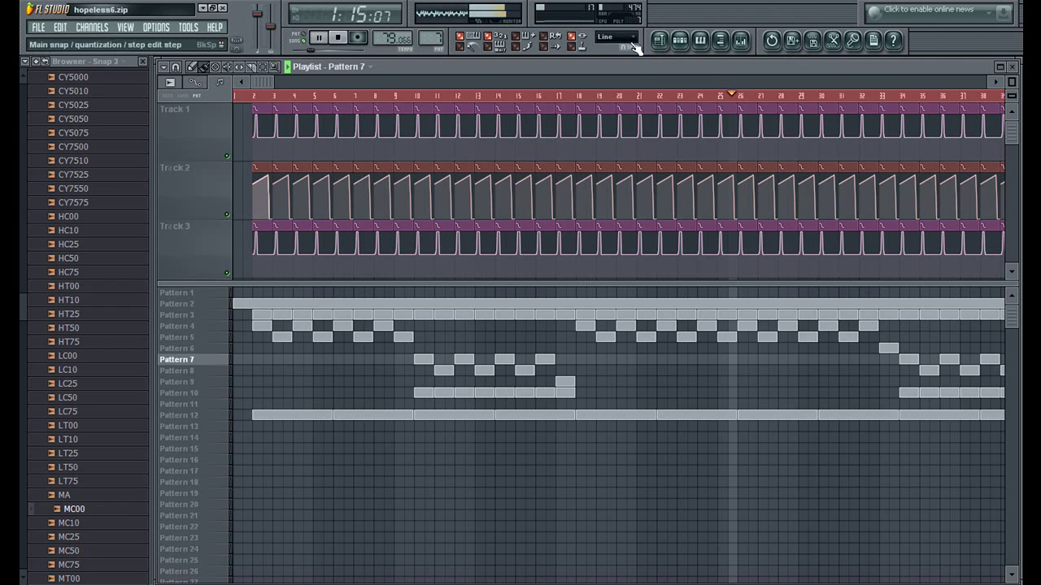
left_click(199, 370)
left_click(680, 42)
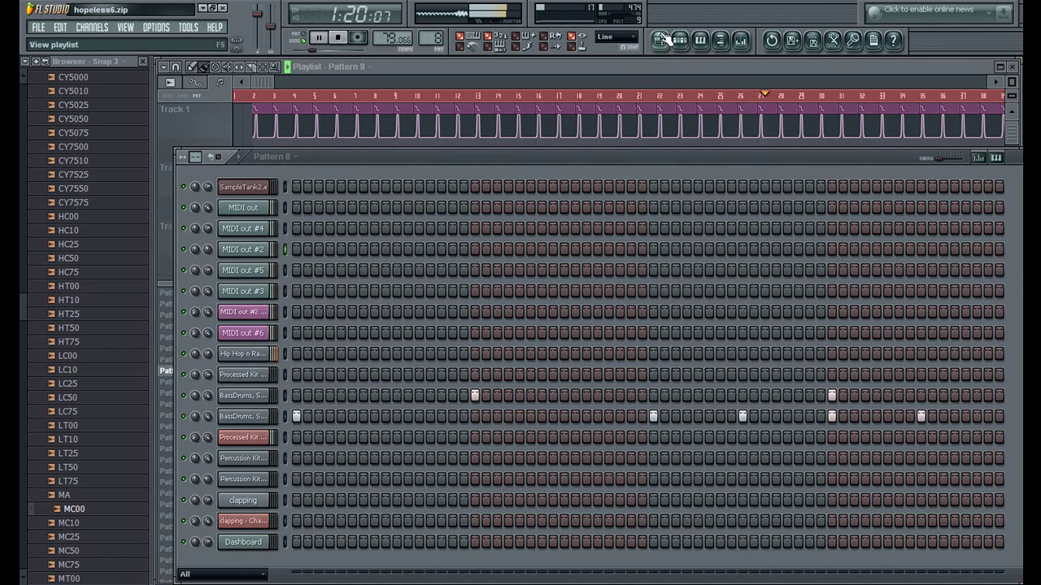
left_click(661, 40)
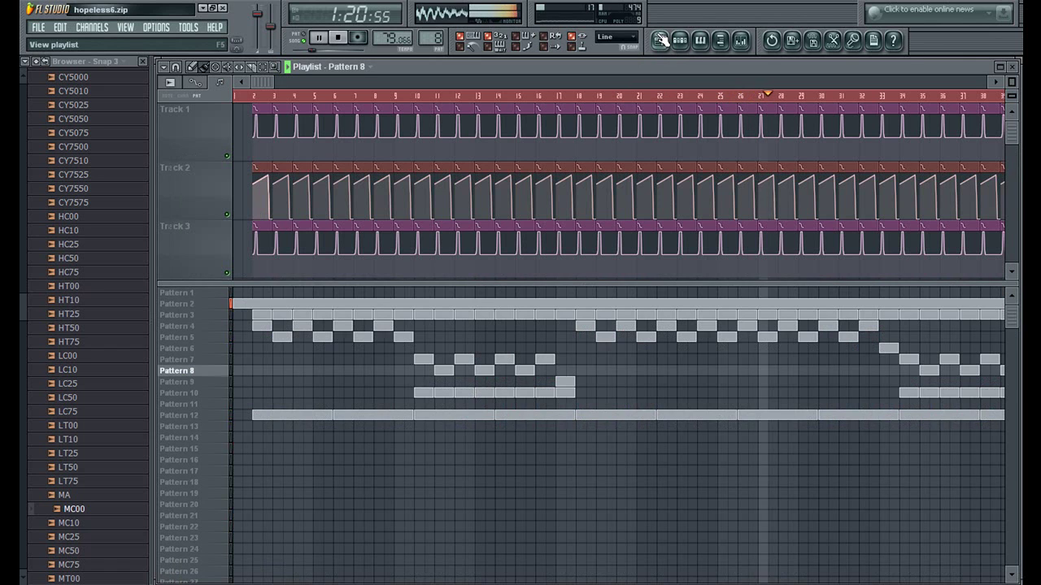
left_click(194, 416)
left_click(679, 40)
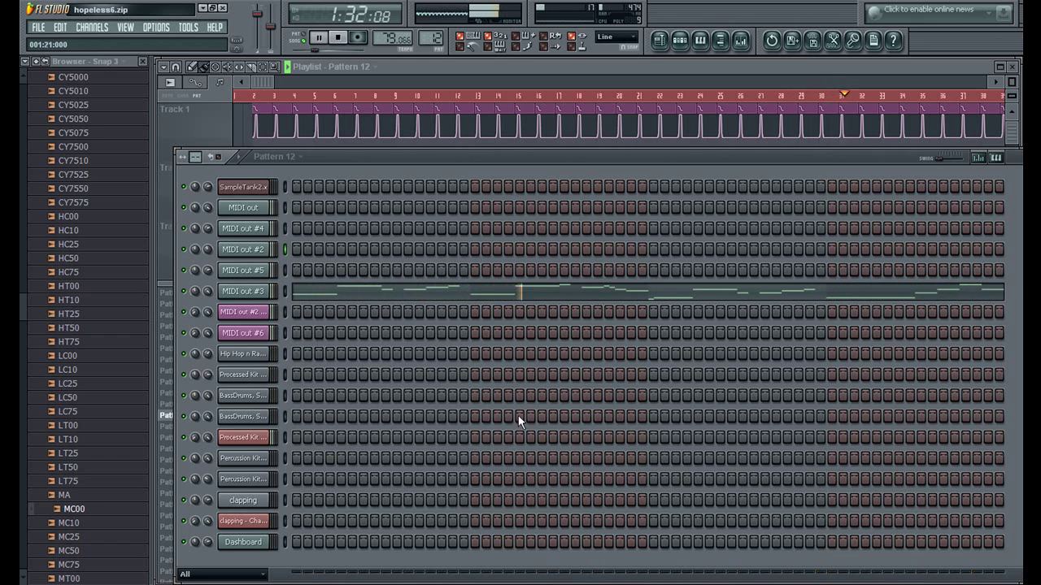
Step: Open the SampleTank2 instrument and view the settings of Edged, P Bass Fingered, part 4 and Clean LP 1, ending on Edged
left_click(254, 188)
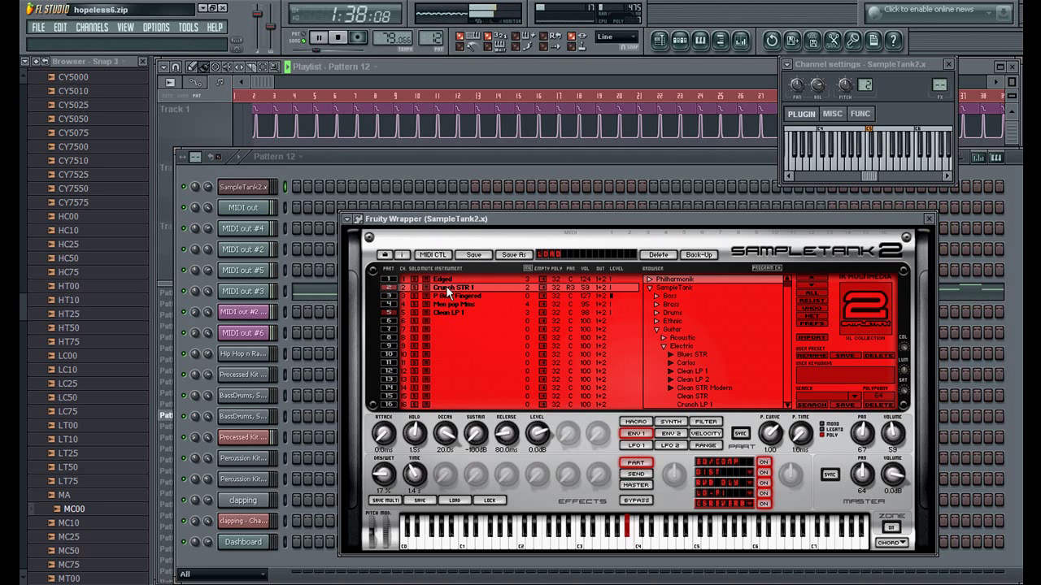
left_click(447, 278)
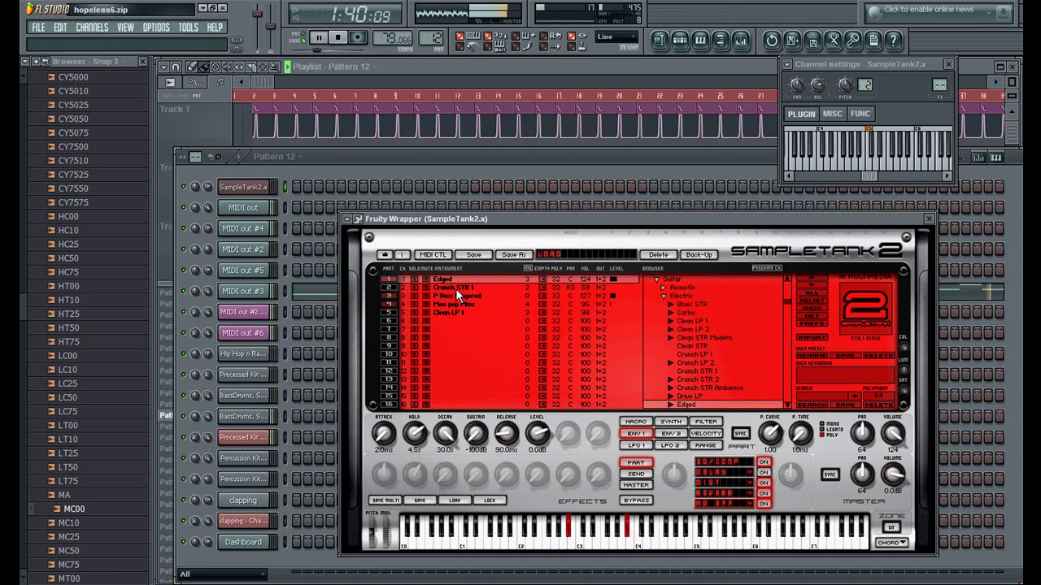
left_click(457, 296)
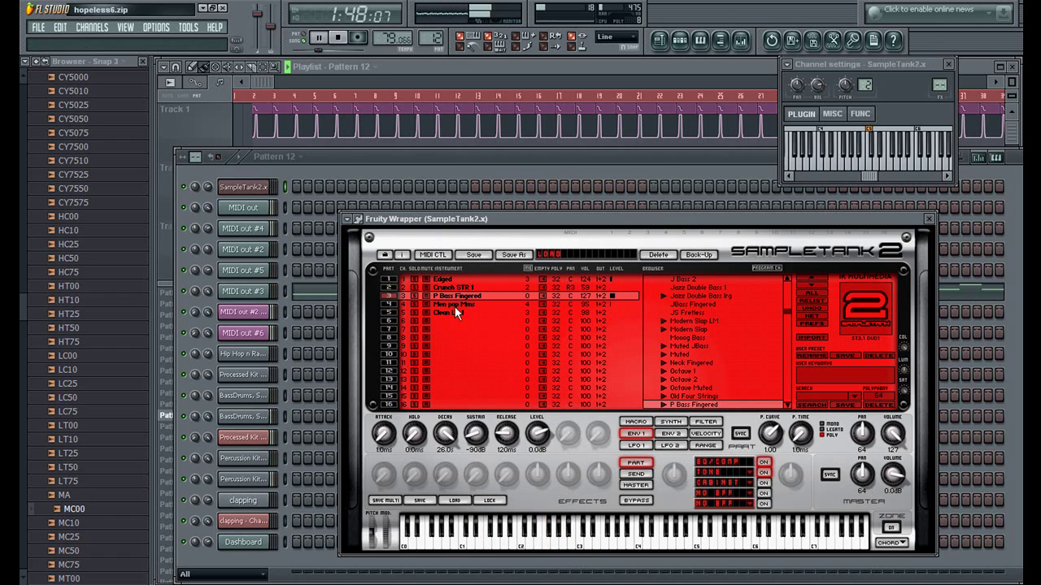
left_click(455, 305)
left_click(451, 312)
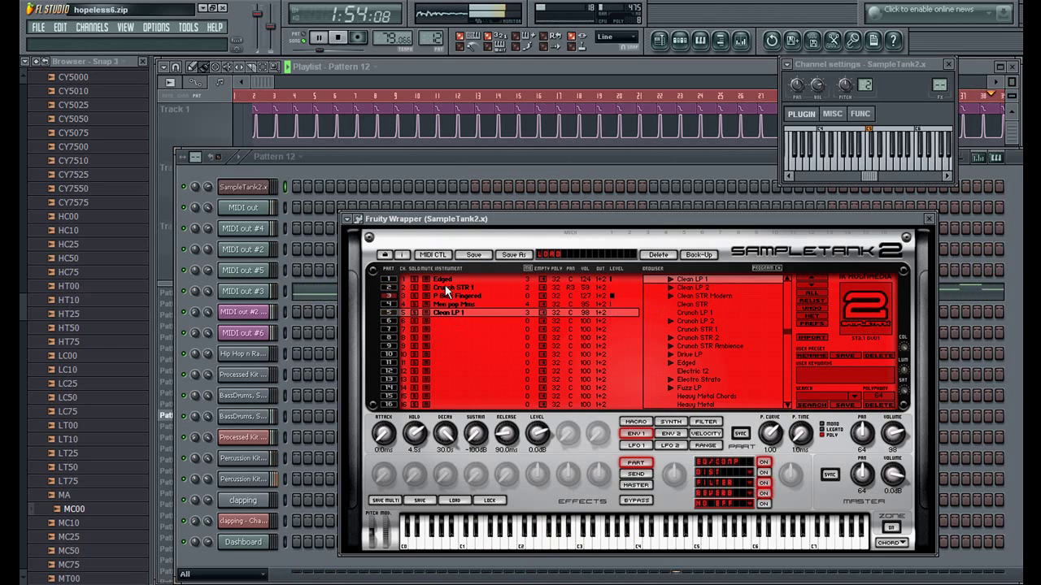
left_click(442, 280)
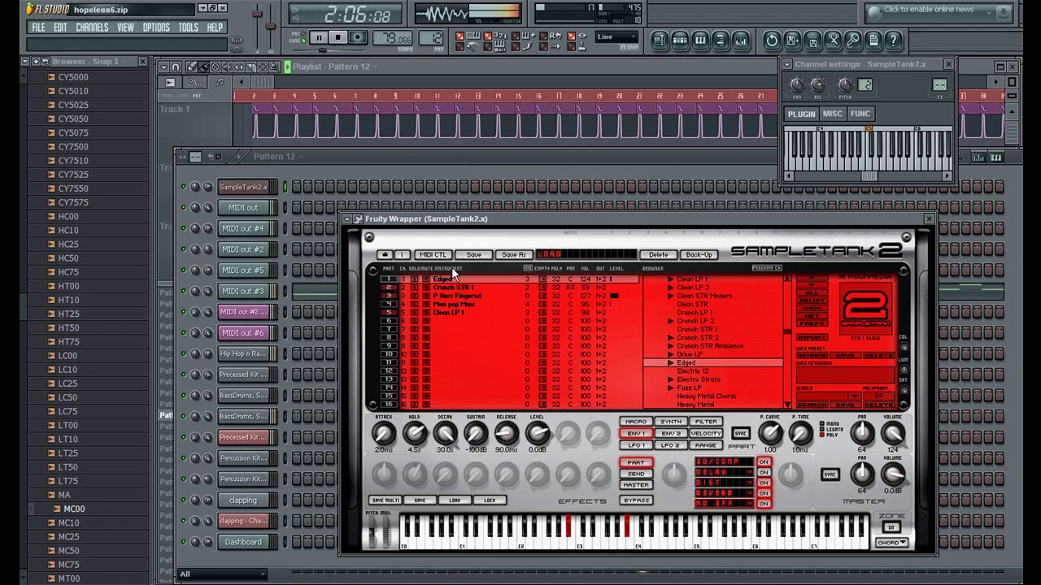
Step: Return to the playlist, view the arrangement from bar 36 onward, and show Pattern 5 in the step sequencer
left_click(606, 70)
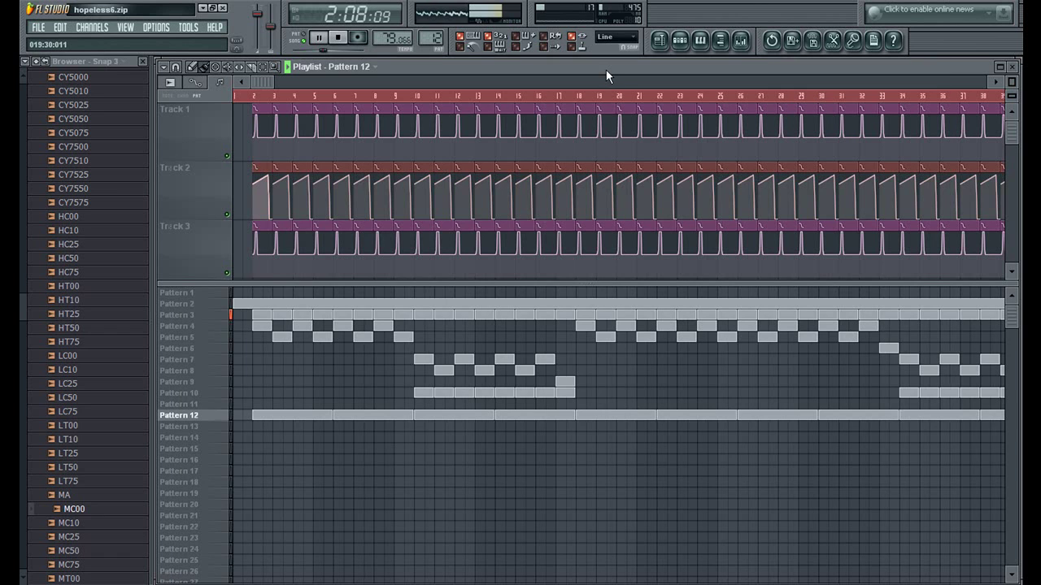
left_click_drag(272, 81, 515, 73)
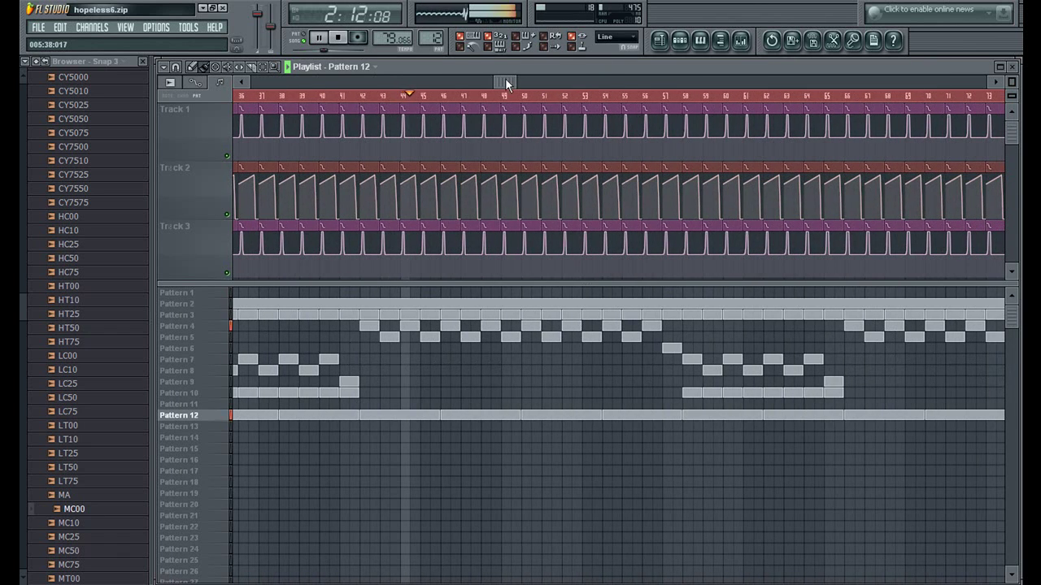
left_click(203, 338)
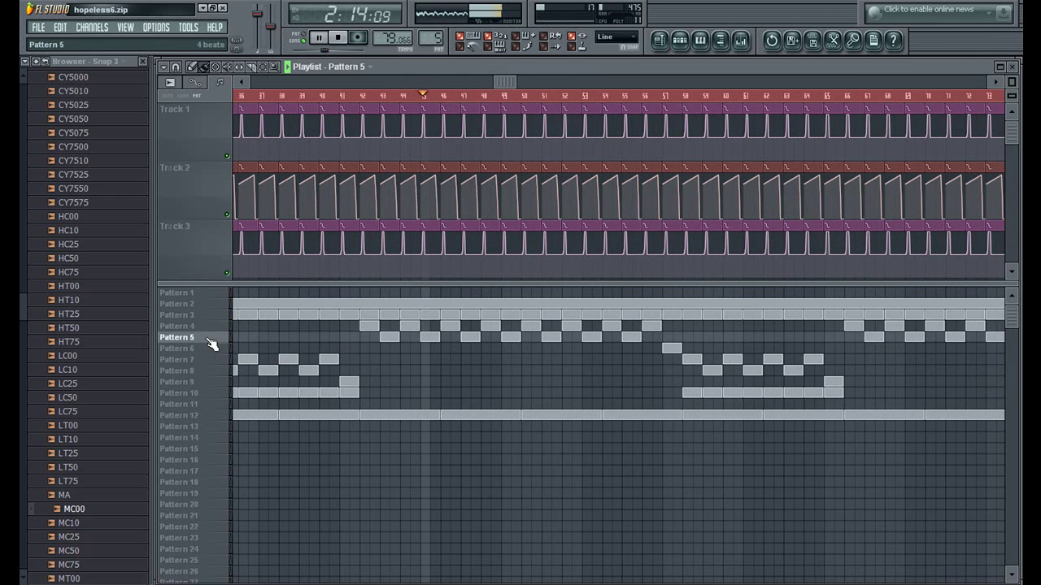
left_click(681, 43)
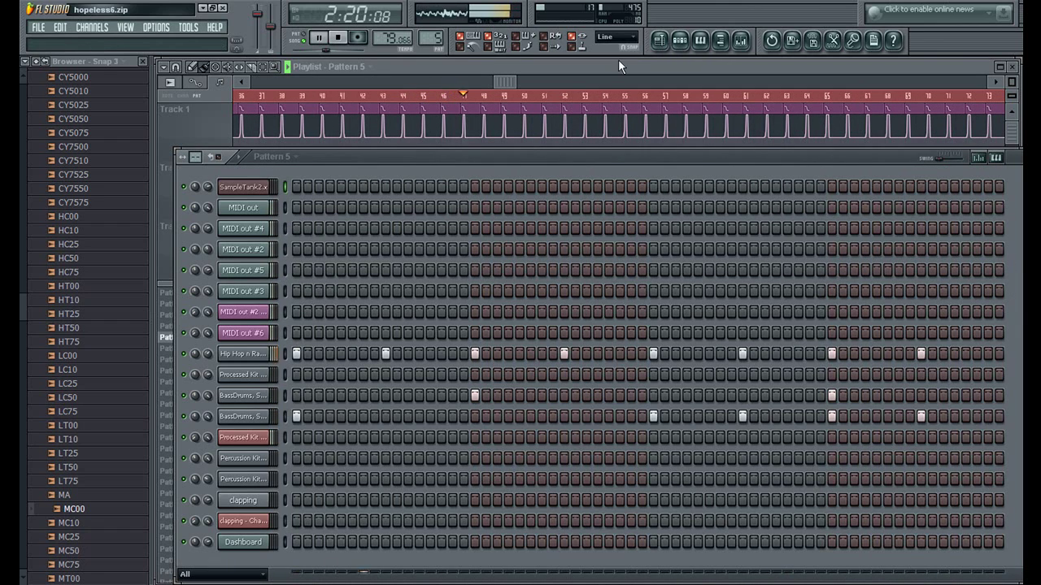
Step: Examine Pattern 2's MIDI out notes around bars 53 to 55 in the piano roll and reposition the piano roll for a fuller view
left_click(553, 69)
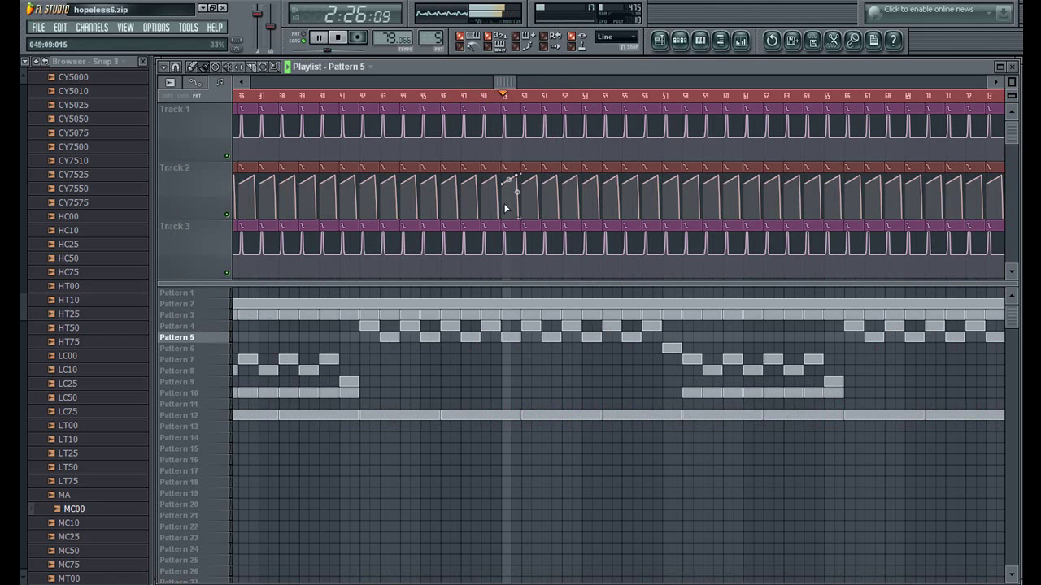
left_click(209, 305)
left_click(679, 39)
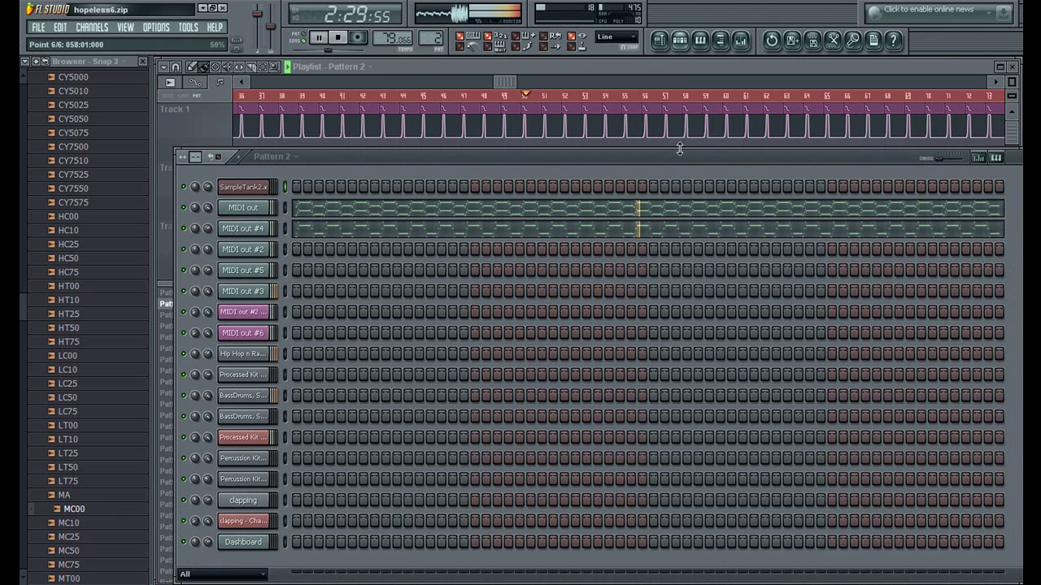
left_click(659, 215)
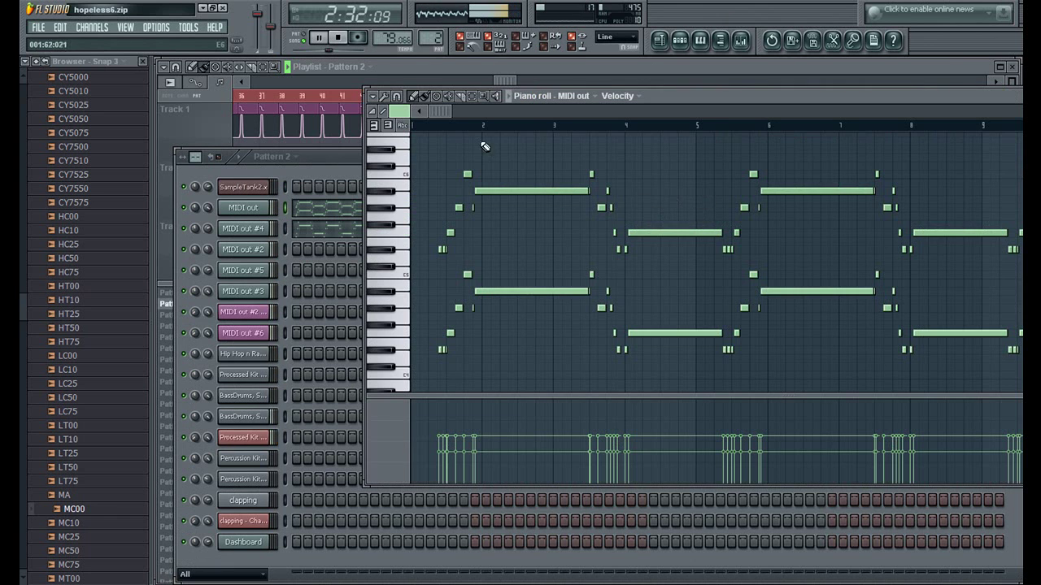
scroll(551, 255, "down", 2)
left_click_drag(449, 113, 778, 105)
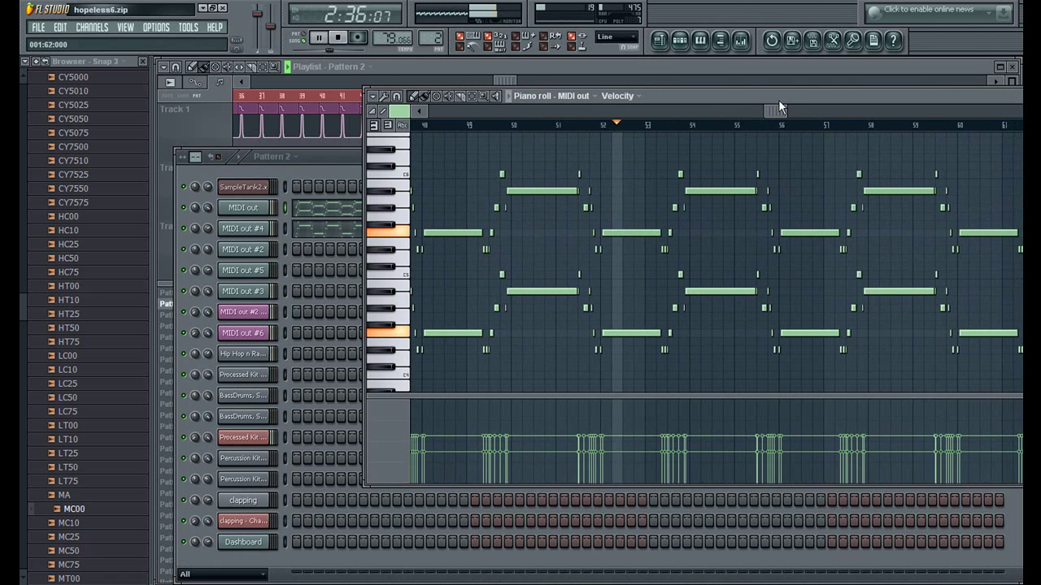
scroll(788, 108, "up", 4)
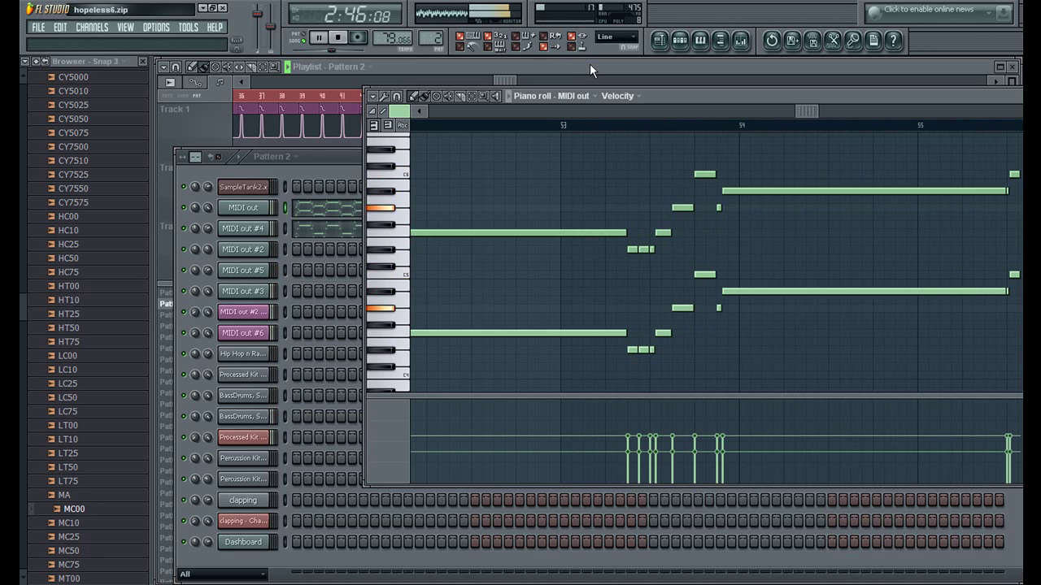
left_click_drag(766, 96, 579, 93)
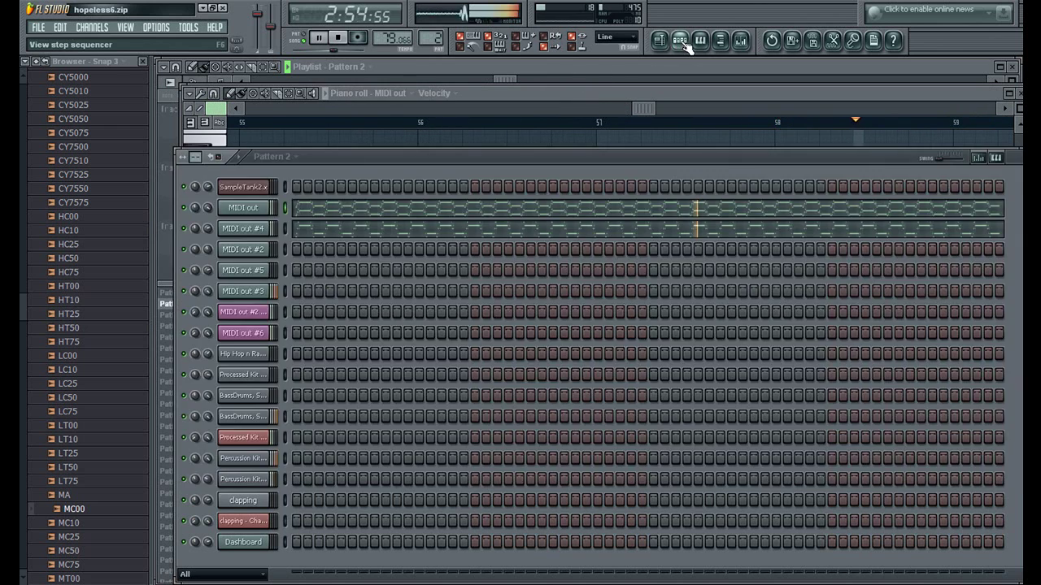
Step: Return to the playlist, select Pattern 6 and Pattern 7 in turn, and show Pattern 7 in the step sequencer
left_click(680, 40)
left_click(660, 41)
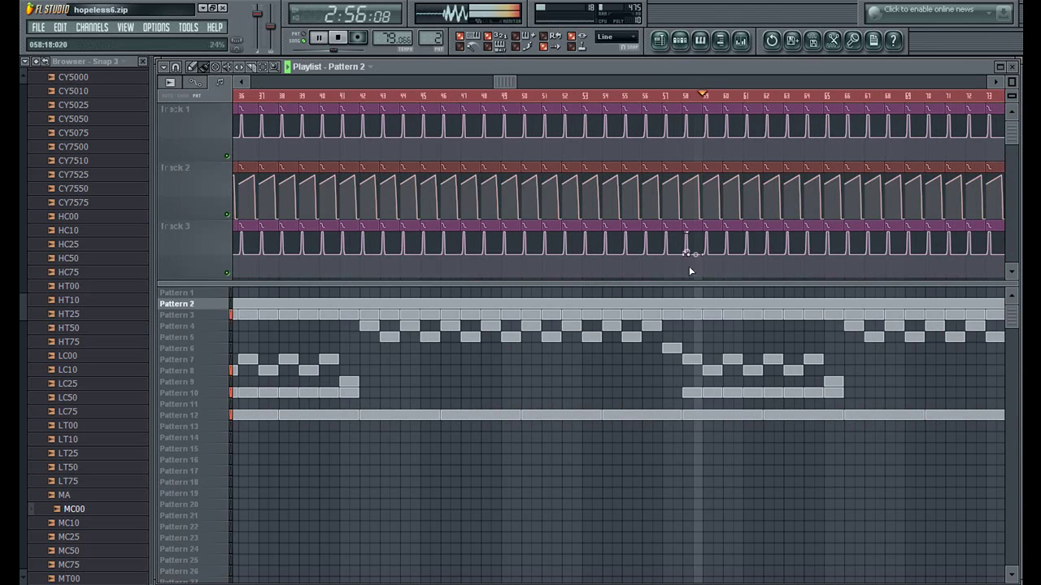
left_click(194, 349)
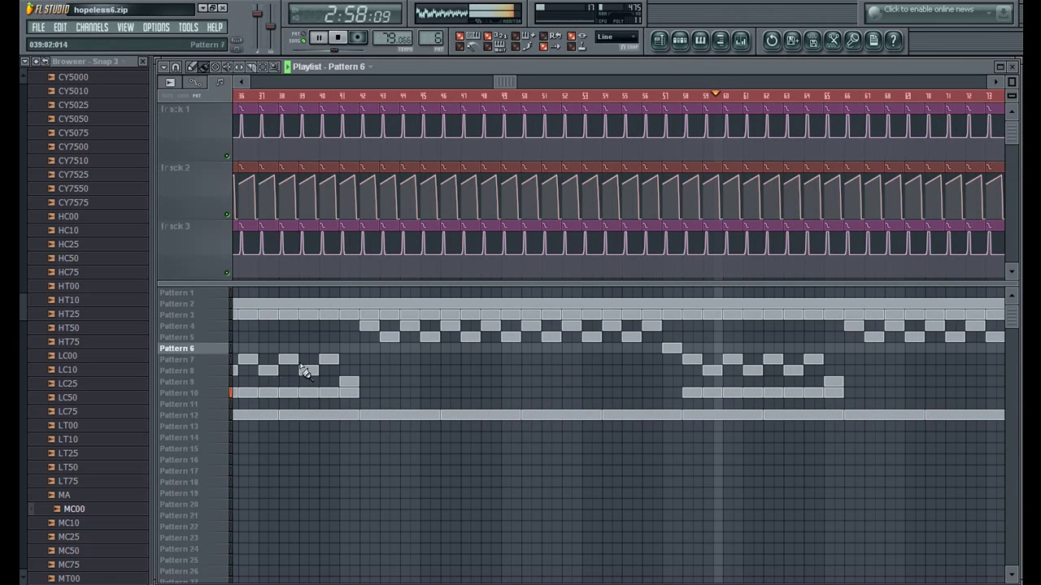
left_click(192, 362)
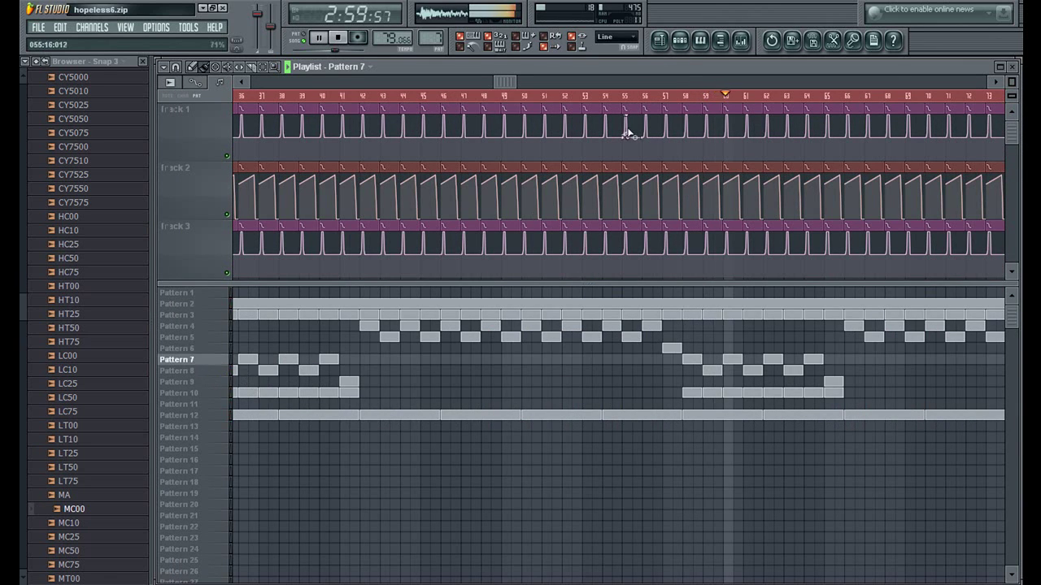
left_click(687, 41)
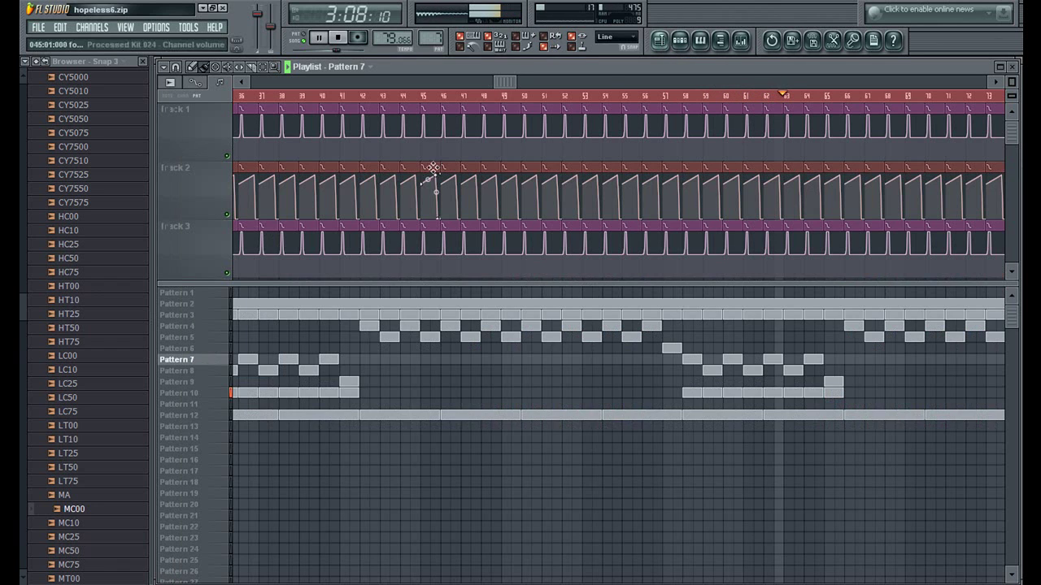
Step: Select Pattern 8 in the playlist and review its drum steps in the step sequencer
left_click(660, 41)
left_click(201, 371)
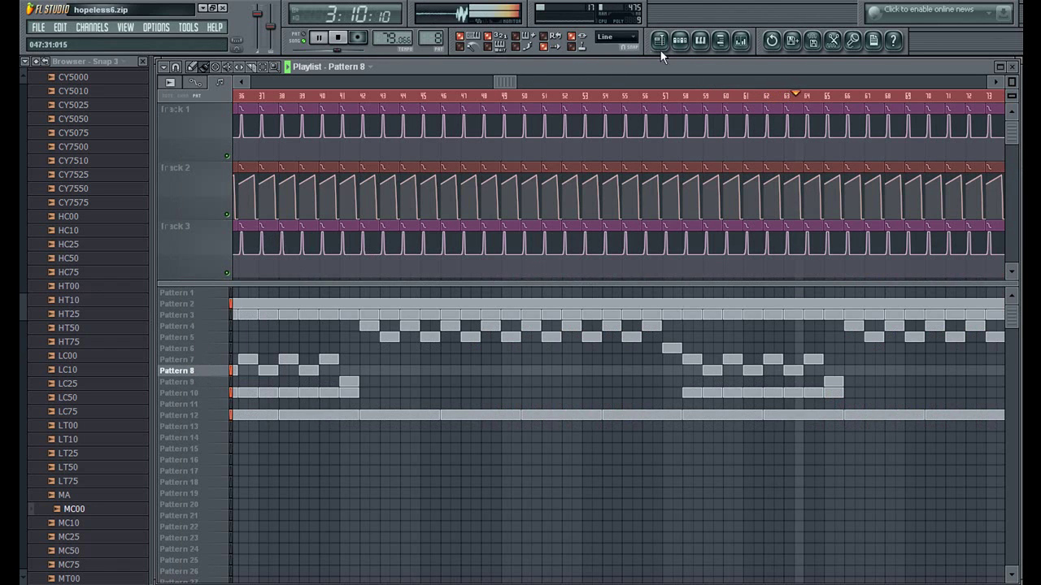
left_click(686, 44)
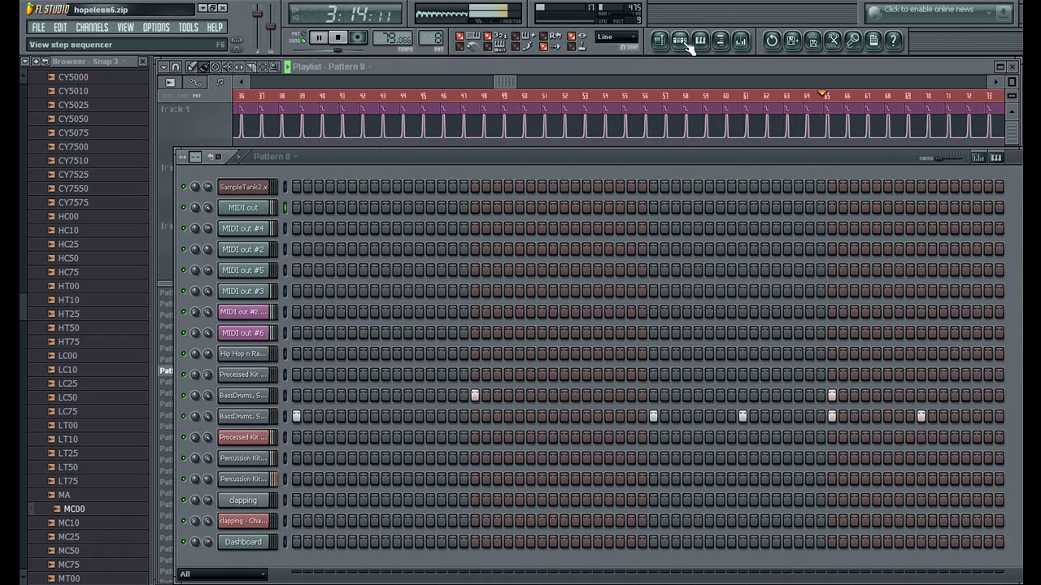
left_click(680, 40)
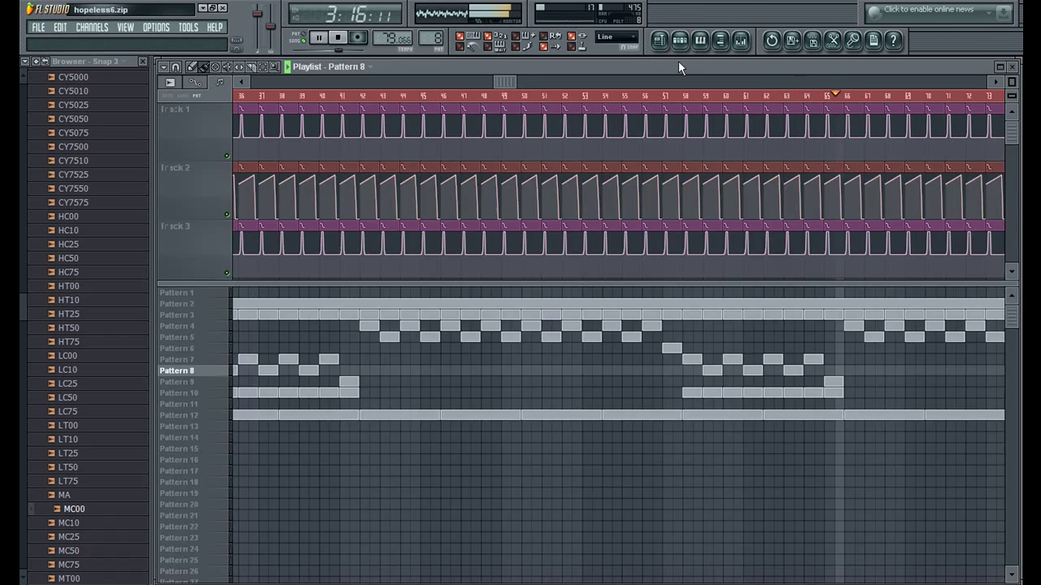
Step: Show the playlist from bar 64 onward and enlarge the clip track area to include Track 4 and Track 5
left_click(833, 380)
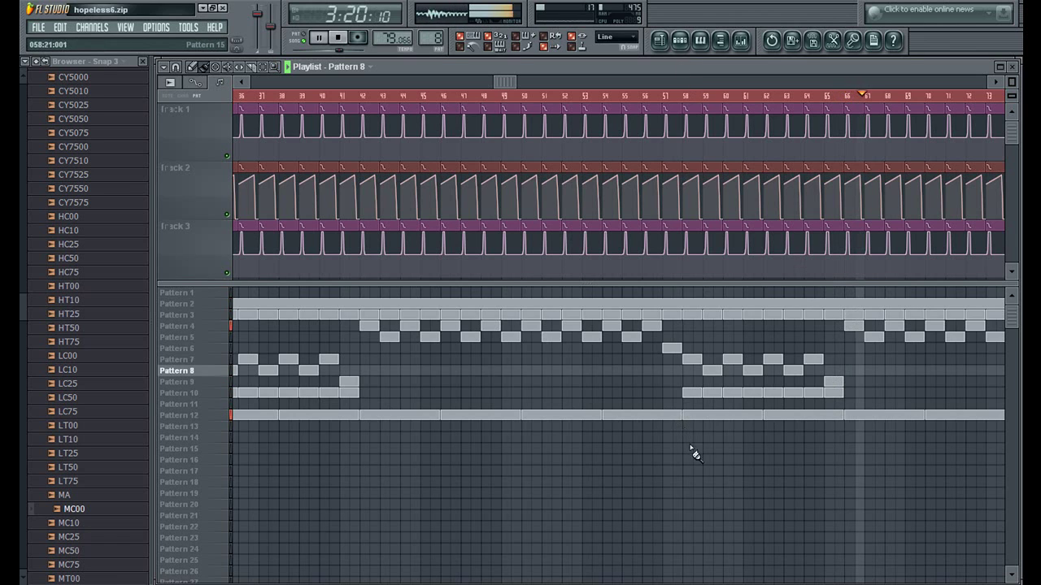
left_click_drag(513, 81, 707, 78)
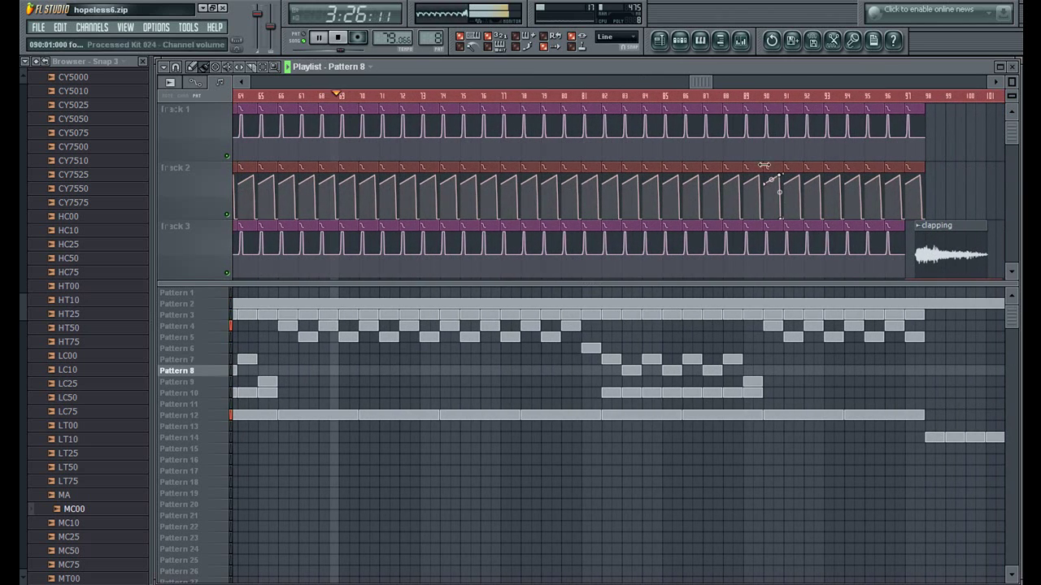
left_click_drag(864, 284, 865, 367)
mouse_move(865, 391)
left_mouse_down()
mouse_move(867, 418)
mouse_move(871, 404)
left_mouse_up()
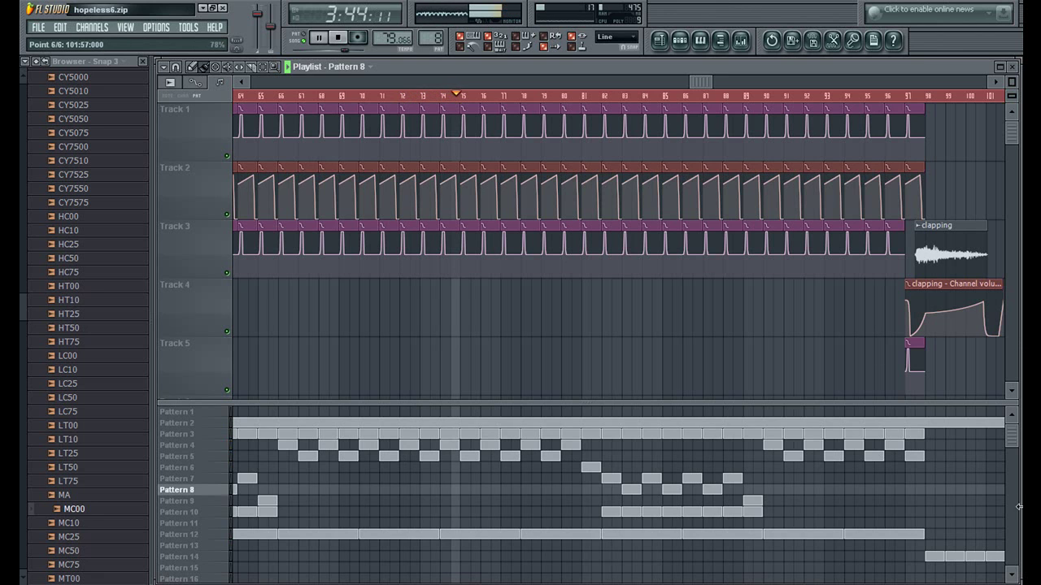
mouse_move(1013, 440)
left_mouse_down()
mouse_move(1013, 477)
mouse_move(1014, 437)
left_mouse_up()
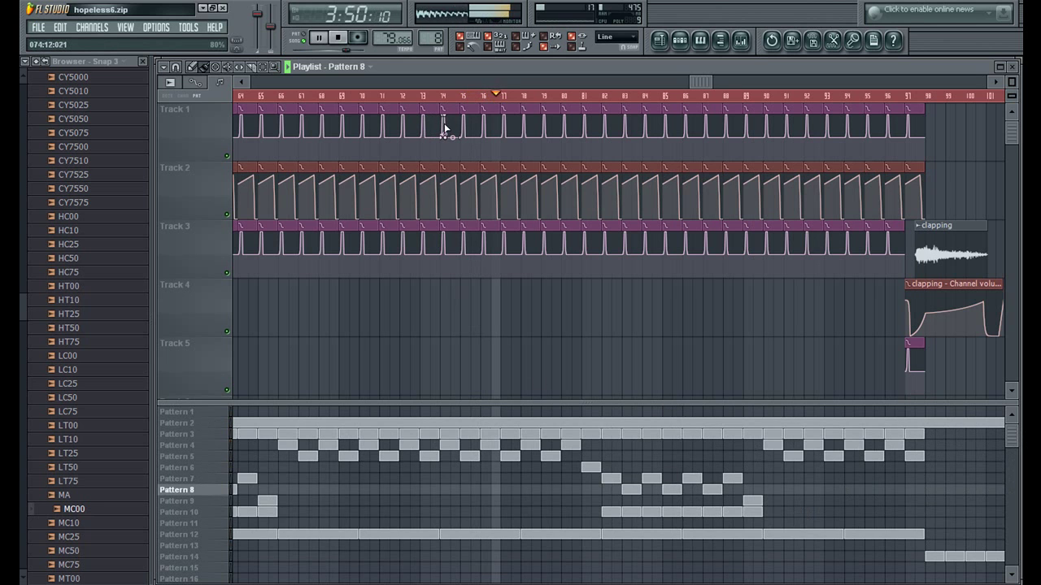
Step: Examine the MIDI out #2, Processed Kit 024 and MIDI out #6 envelope clips up close around bars 76 to 84
scroll(488, 120, "up", 8)
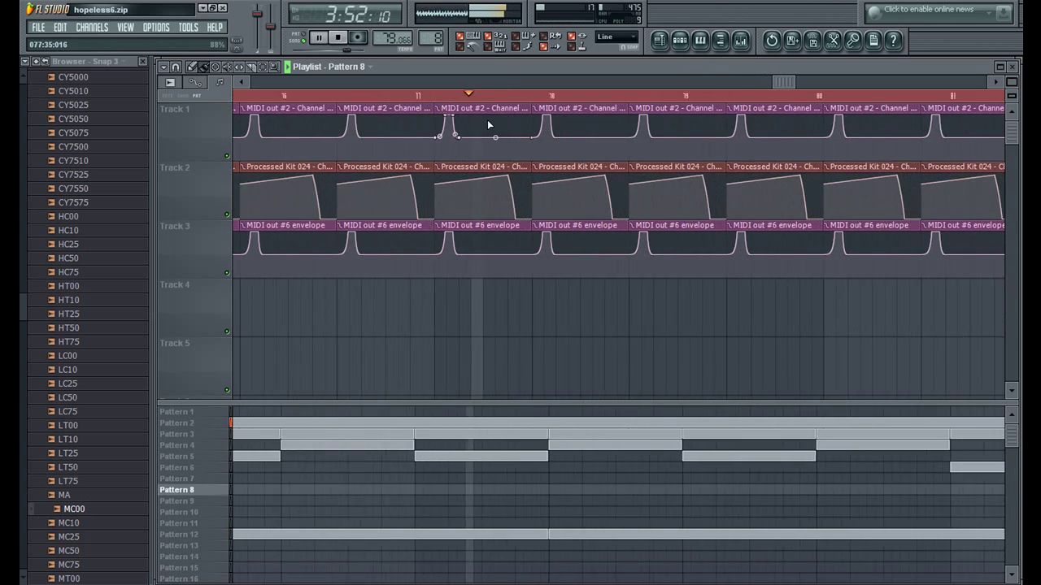
scroll(532, 134, "down", 3)
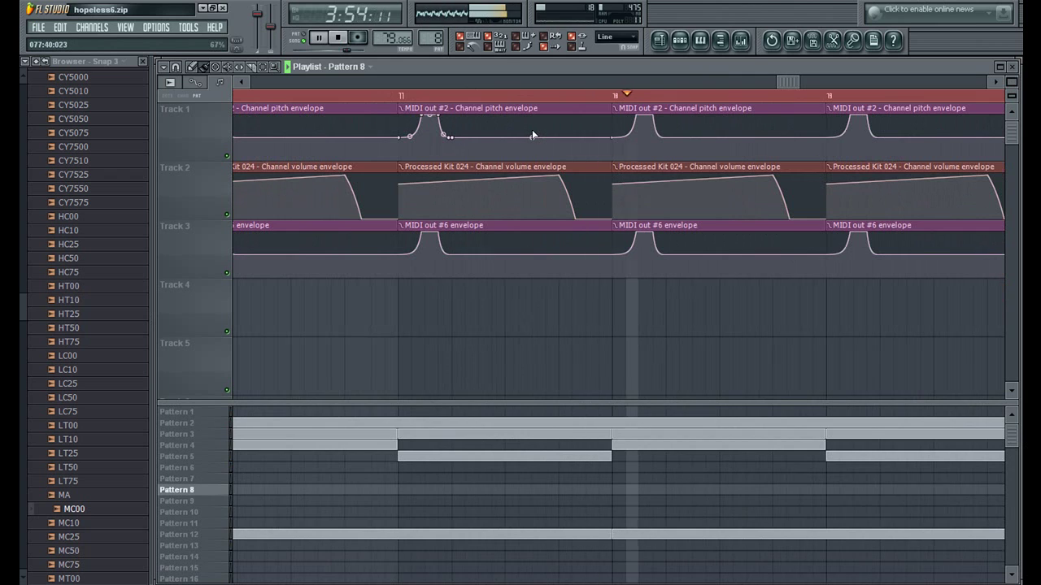
left_click(532, 136)
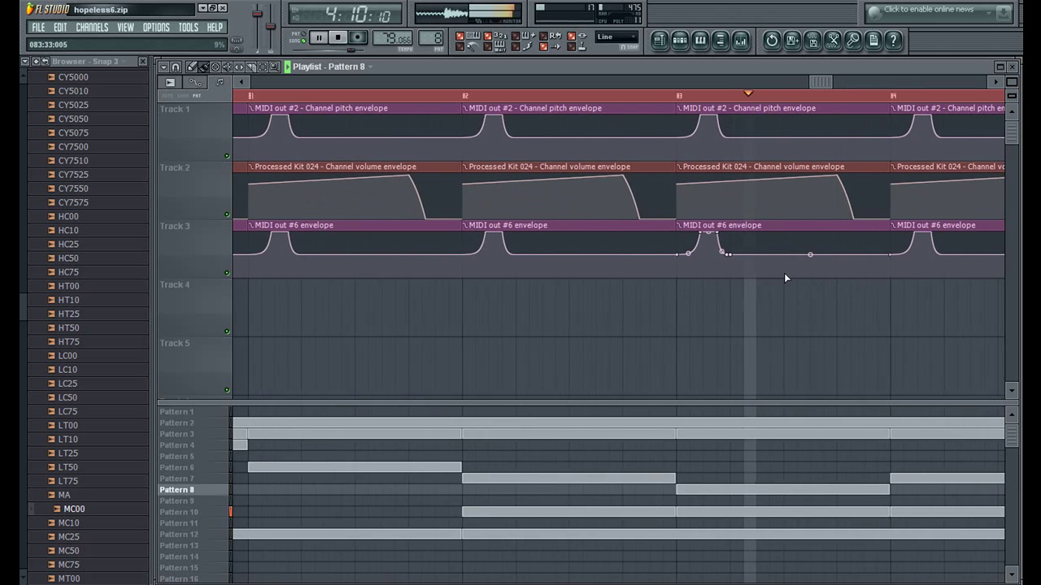
scroll(790, 274, "down", 2)
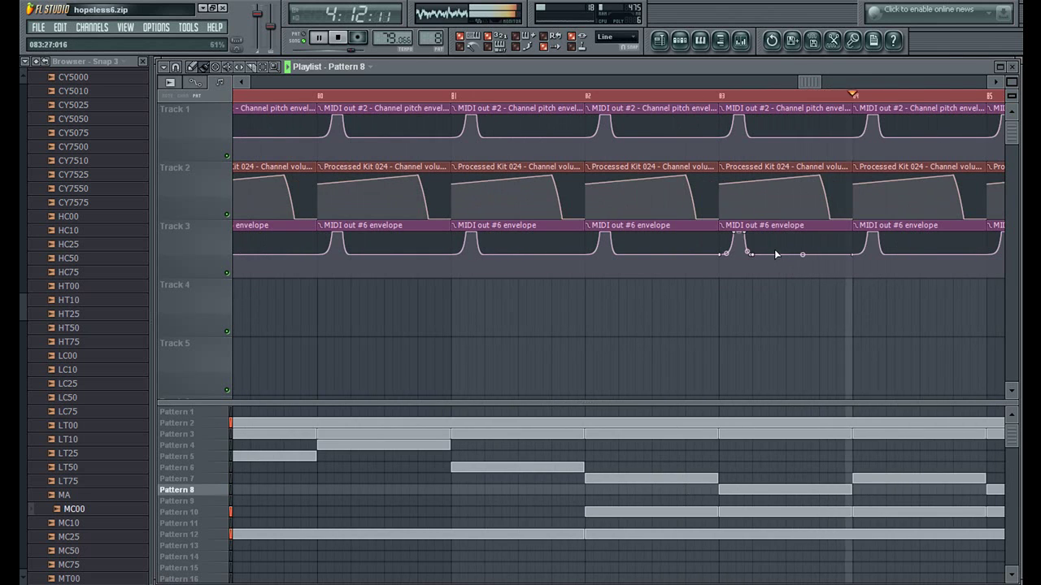
Step: View the channel settings of MIDI out #2 from the step sequencer and return to the playlist
key("F6")
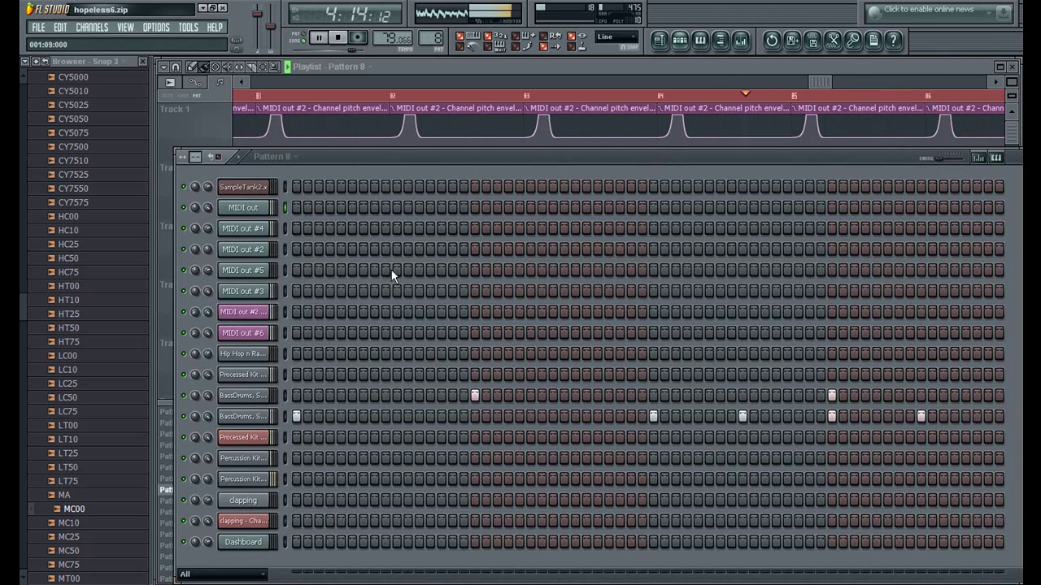
left_click(243, 249)
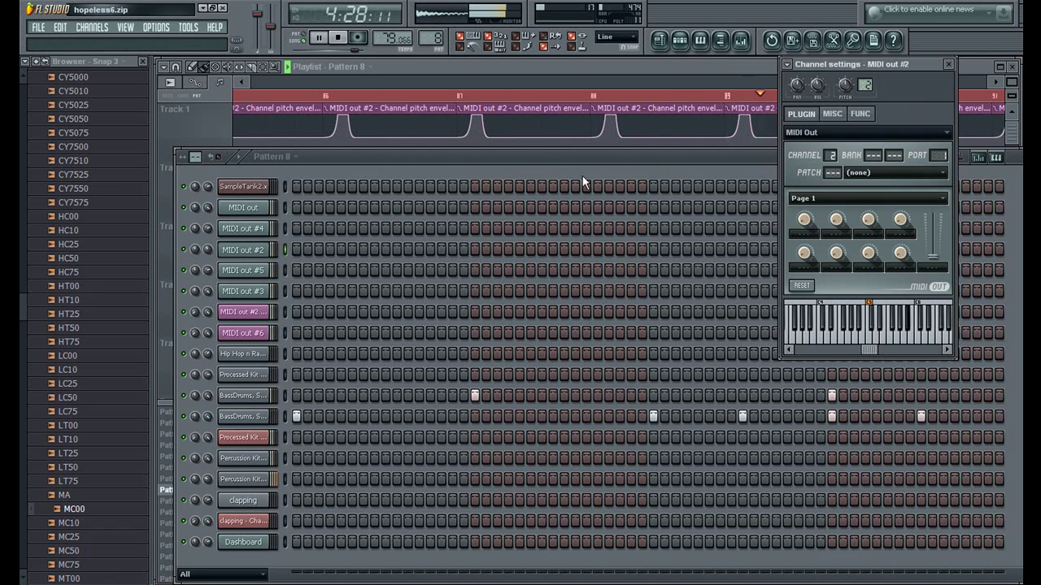
left_click(631, 66)
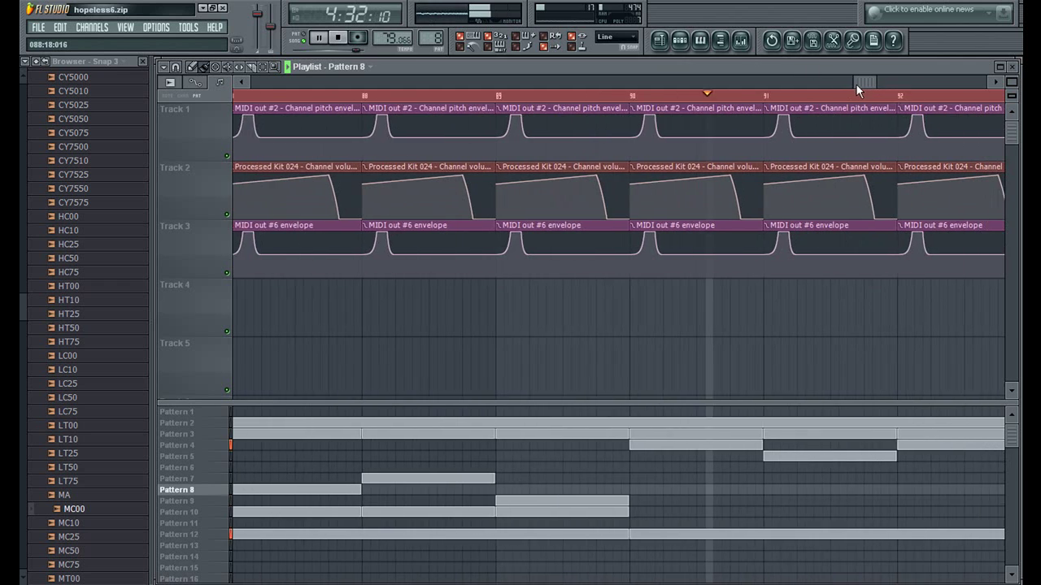
Step: Check Pattern 8's step sequencer again and view the end of the arrangement with the clapping clip and its volume envelope
left_click_drag(882, 83, 882, 83)
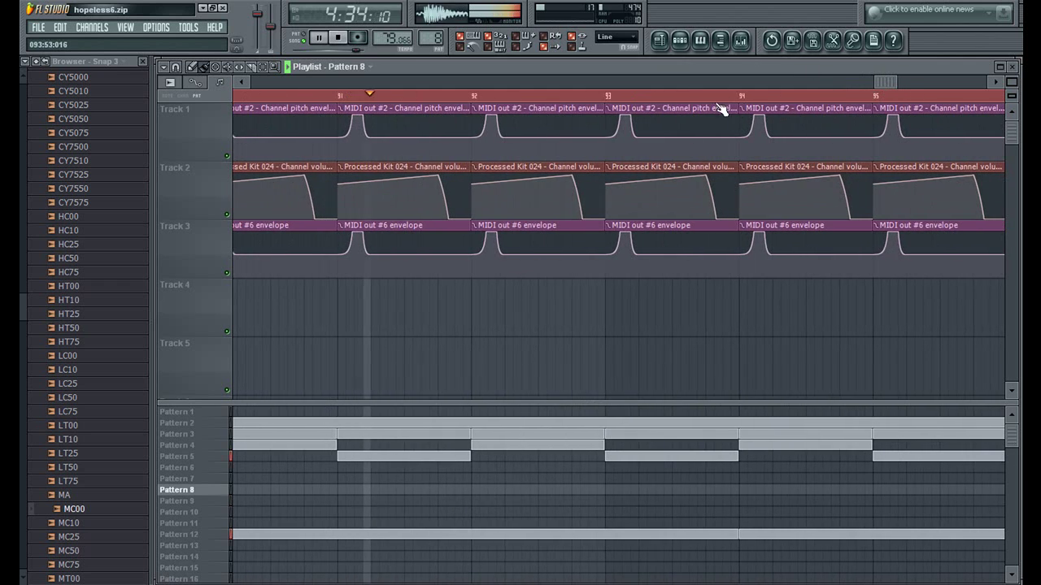
left_click(680, 40)
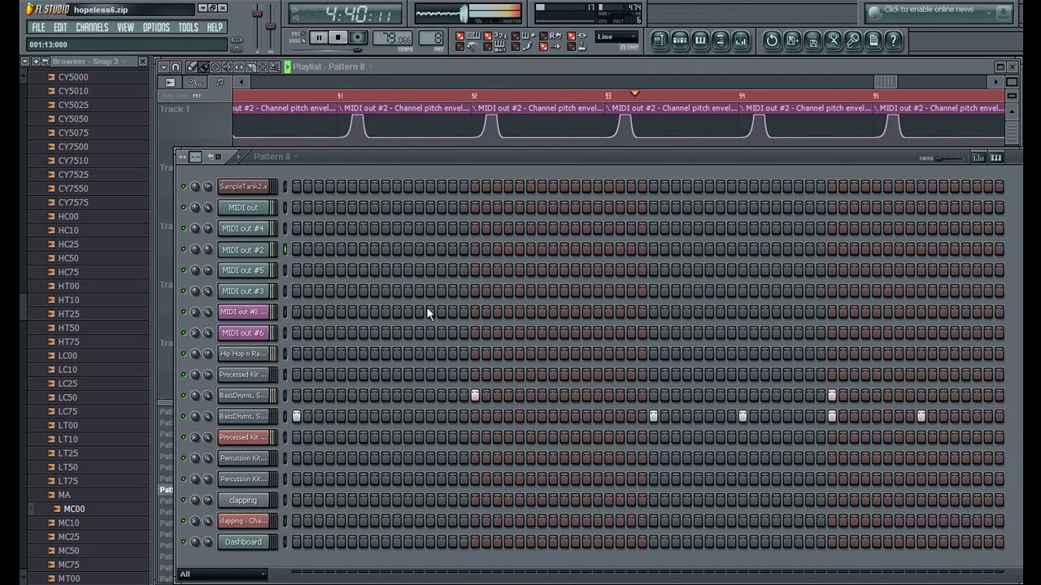
left_click(686, 47)
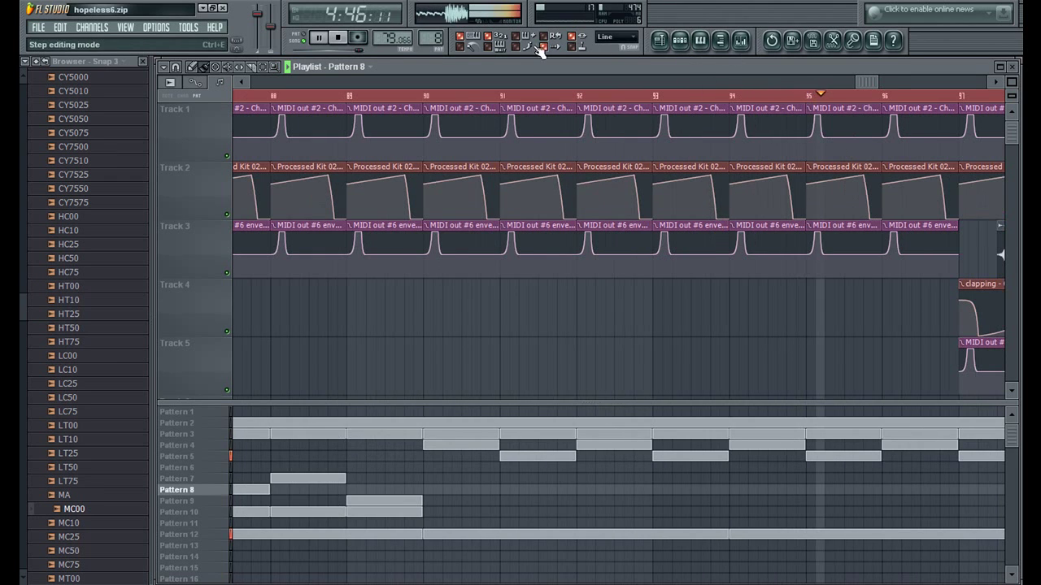
left_click_drag(878, 83, 911, 82)
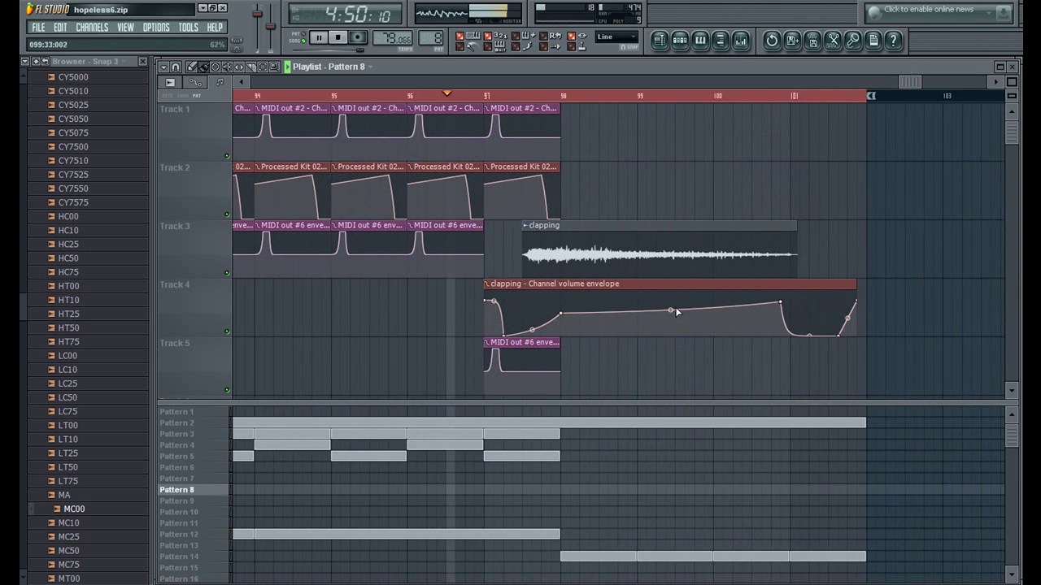